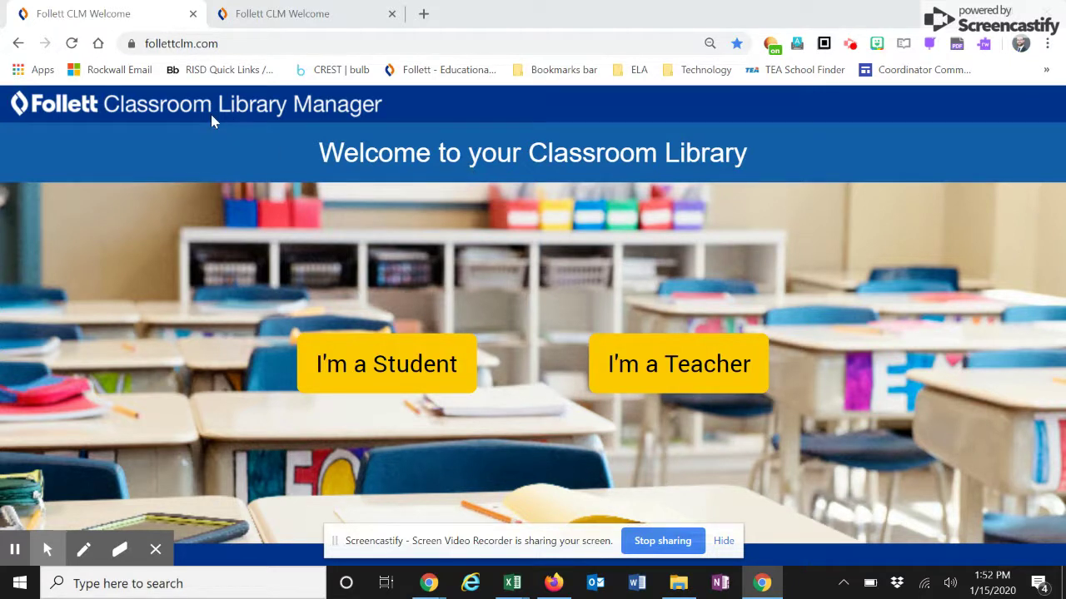
- Log in as a teacher with Google to reach the dashboard showing 0 books checked out
{"action": "left_click", "coordinate": [246, 46]}
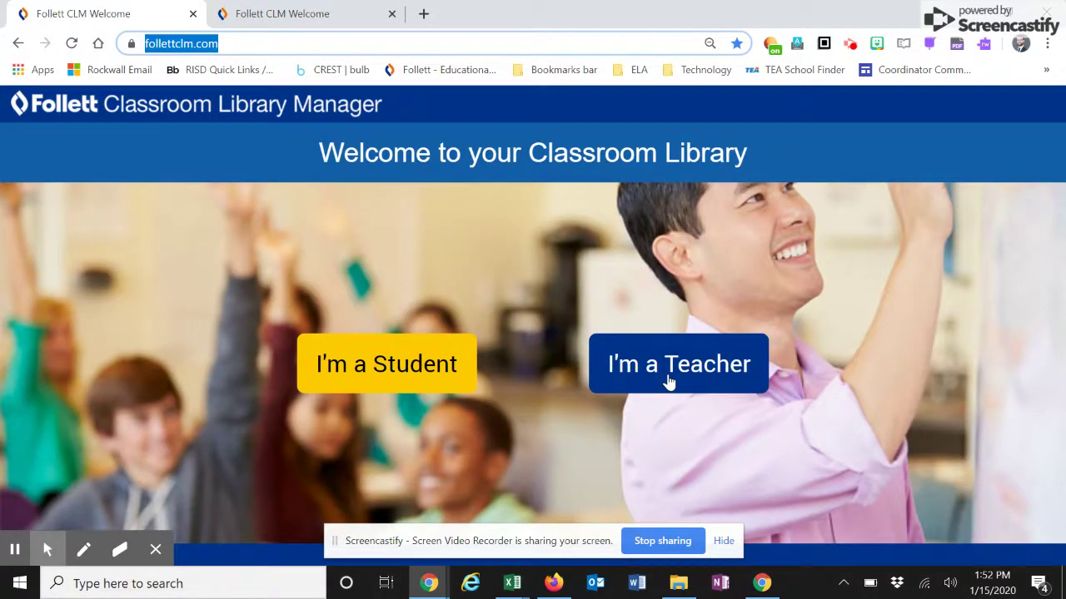
{"action": "left_click", "coordinate": [669, 382]}
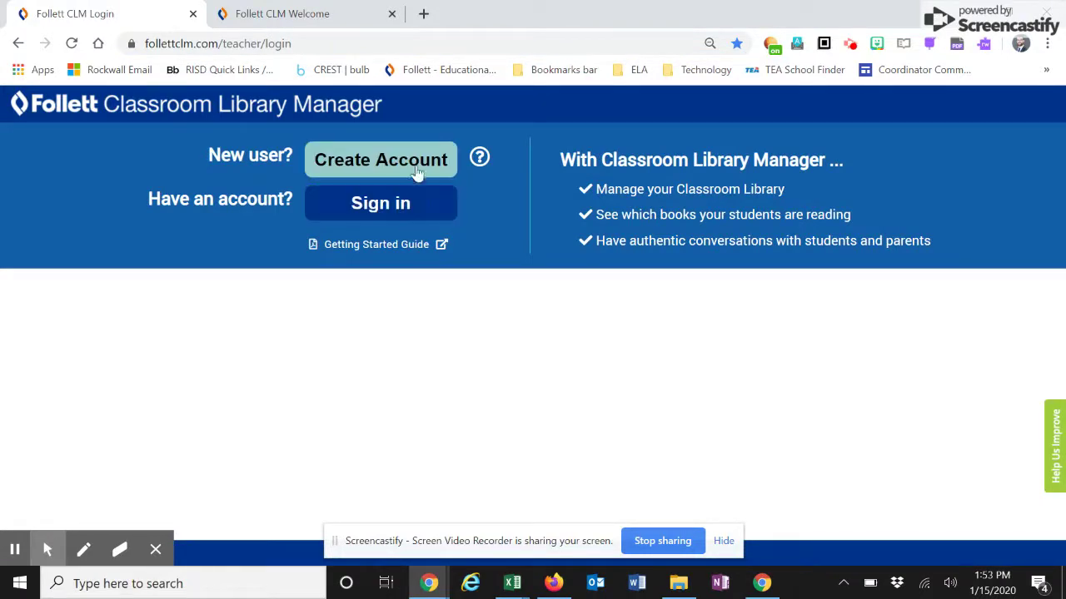
{"action": "left_click", "coordinate": [408, 210]}
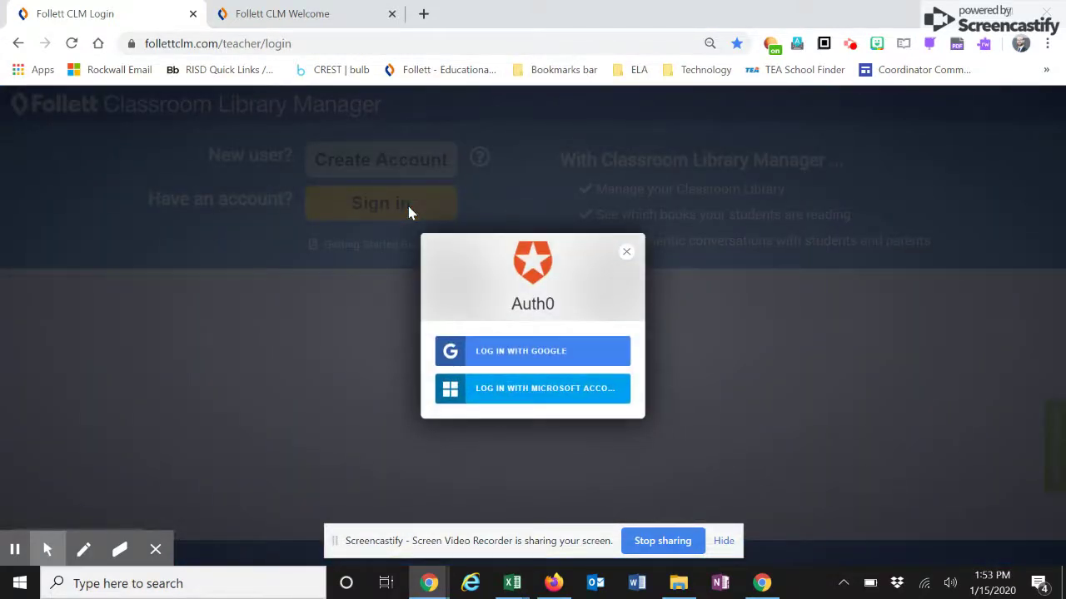
{"action": "left_click", "coordinate": [513, 361]}
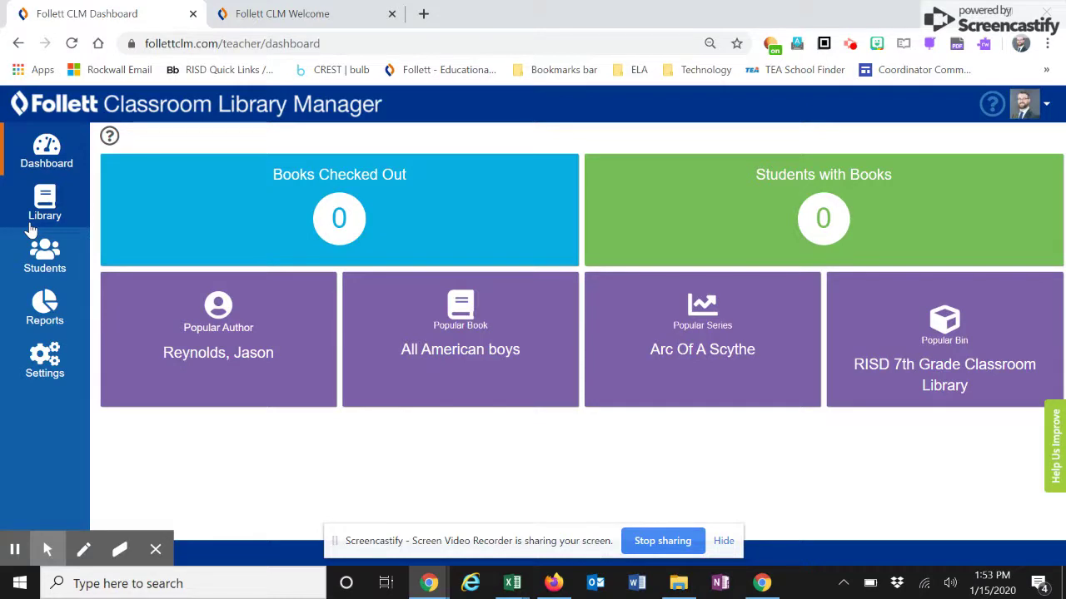
- Look over the empty My Library and Manage Bins views, then return to Add Books
{"action": "left_click", "coordinate": [30, 229]}
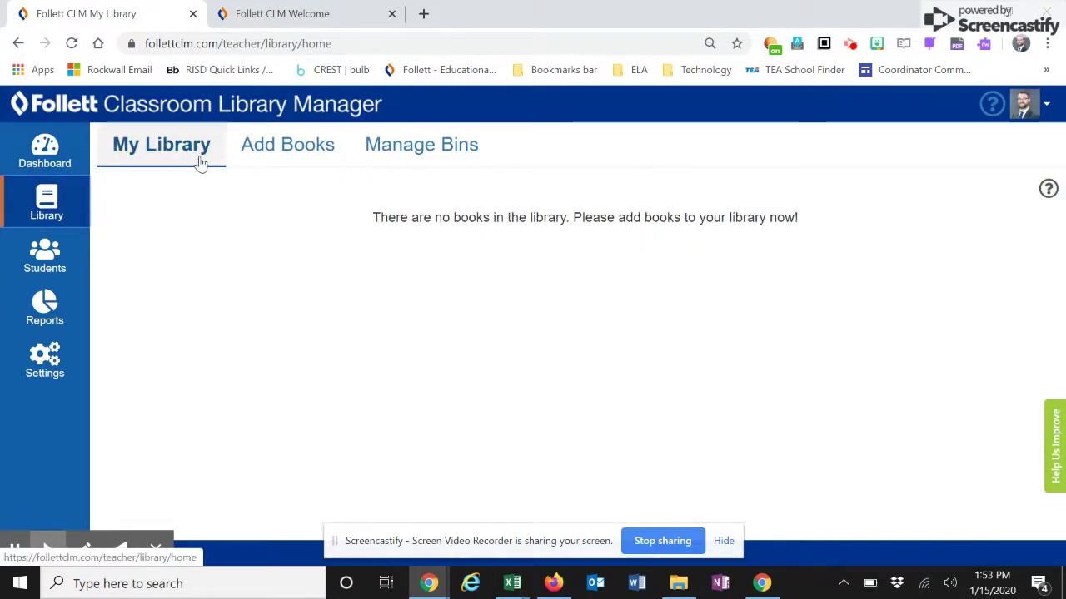
{"action": "left_click", "coordinate": [276, 158]}
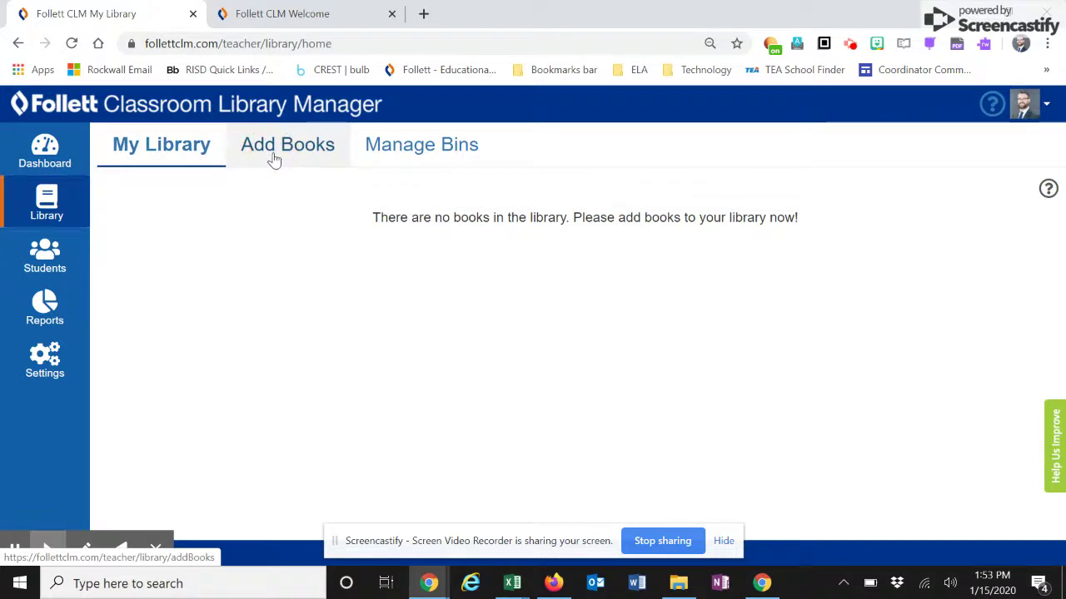
{"action": "left_click", "coordinate": [417, 157]}
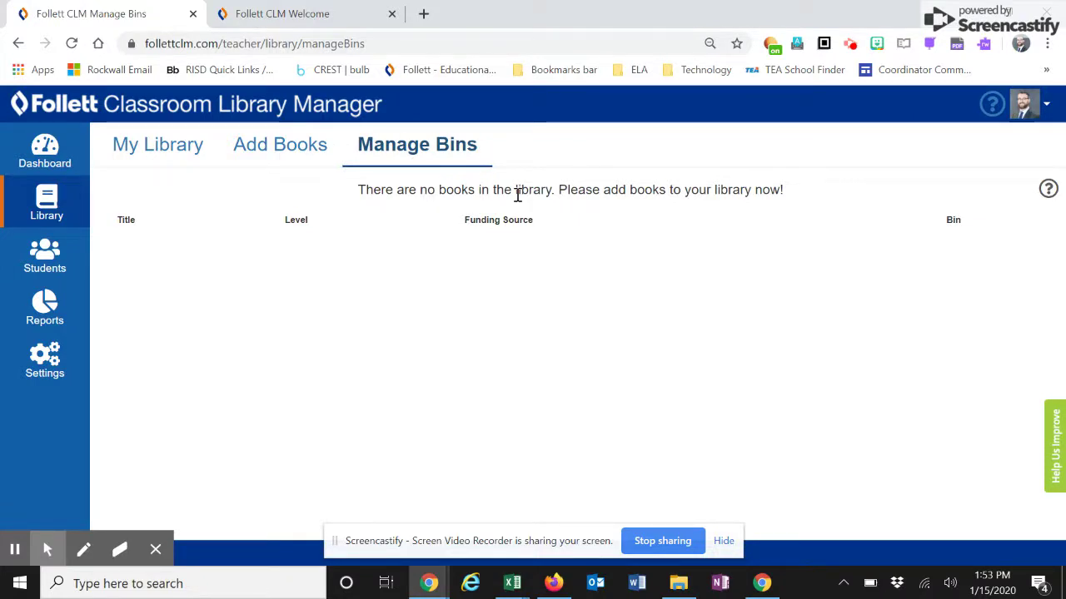
{"action": "left_click", "coordinate": [264, 152]}
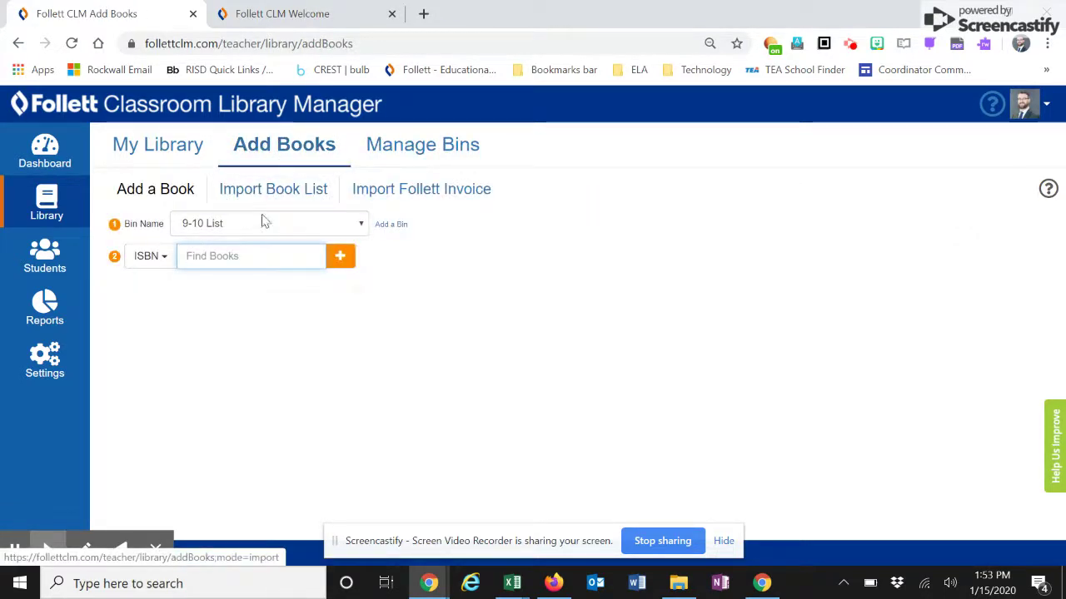
- Start creating a new bin from the Bin Name list, then cancel it
{"action": "left_click", "coordinate": [312, 227]}
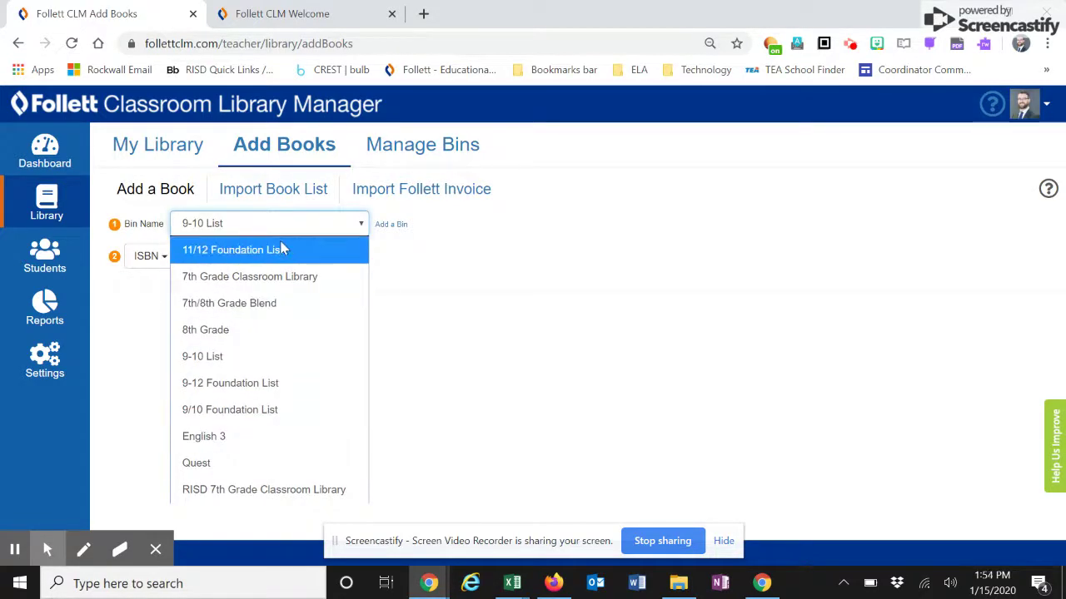
{"action": "left_click", "coordinate": [405, 231]}
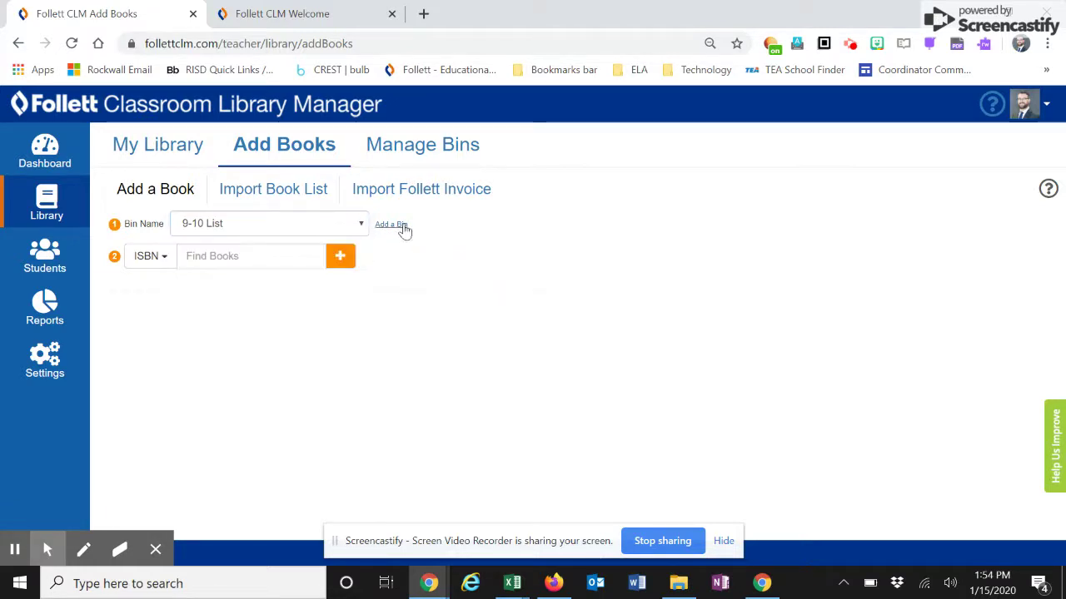
{"action": "left_click", "coordinate": [404, 230]}
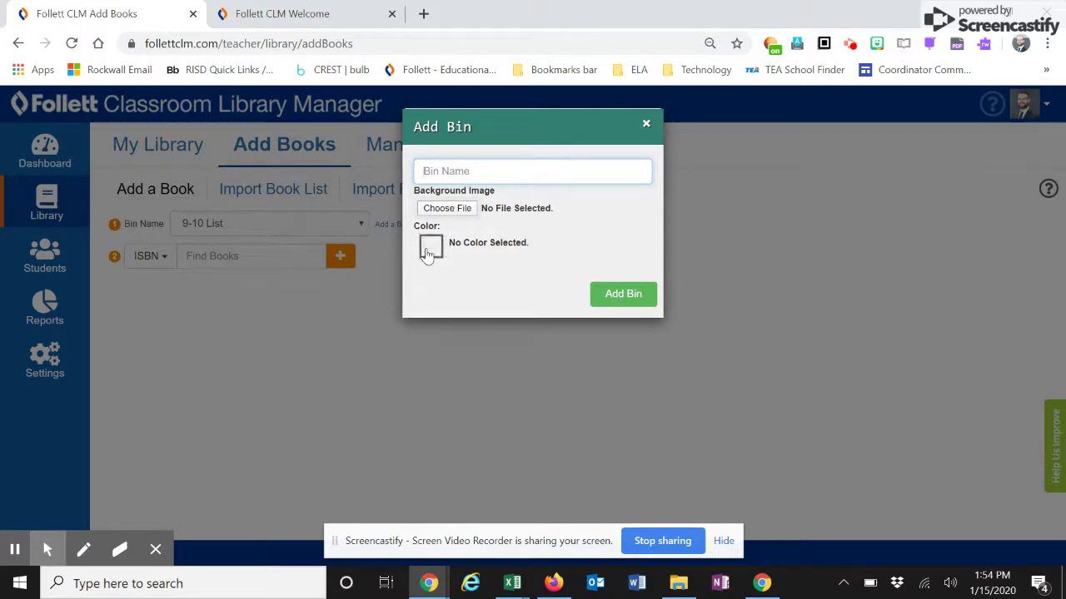
{"action": "left_click", "coordinate": [429, 247]}
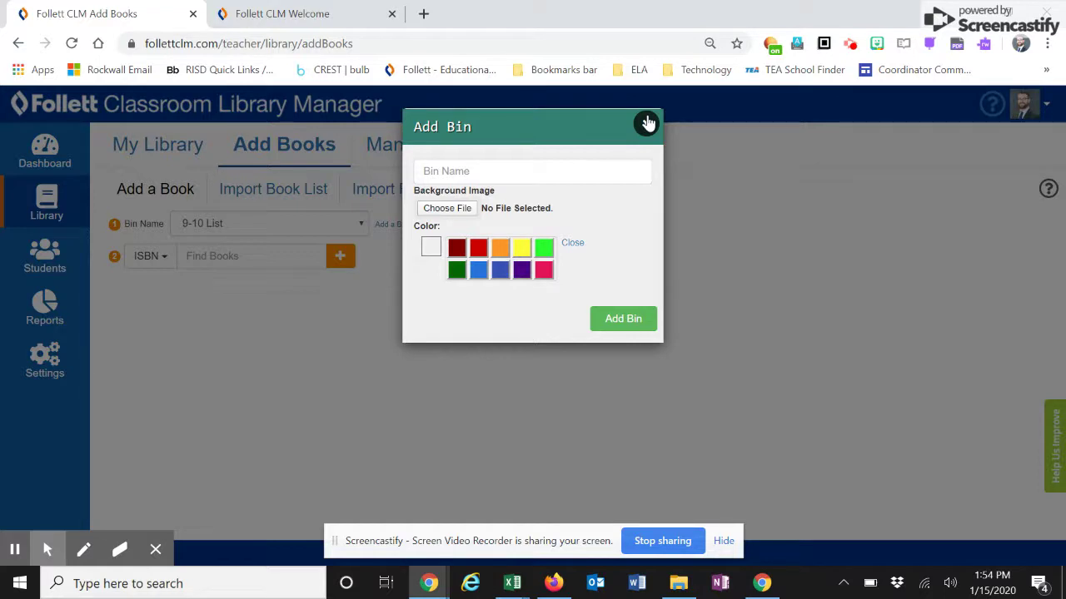
{"action": "left_click", "coordinate": [647, 123]}
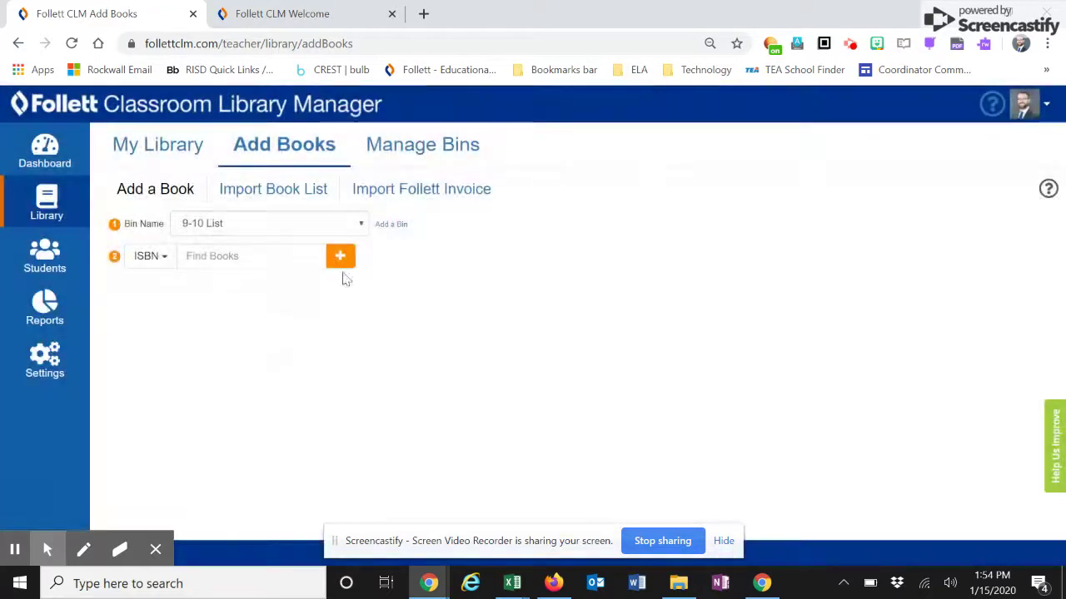
- Keep 9-10 List as the bin and switch to the Import Book List form
{"action": "left_click", "coordinate": [353, 225]}
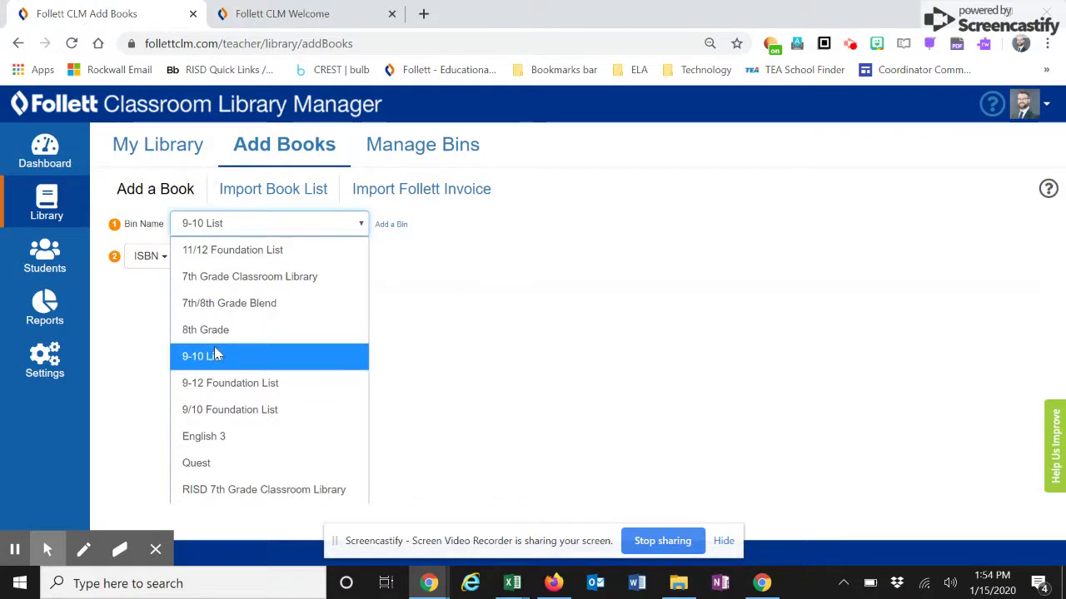
{"action": "left_click", "coordinate": [215, 356]}
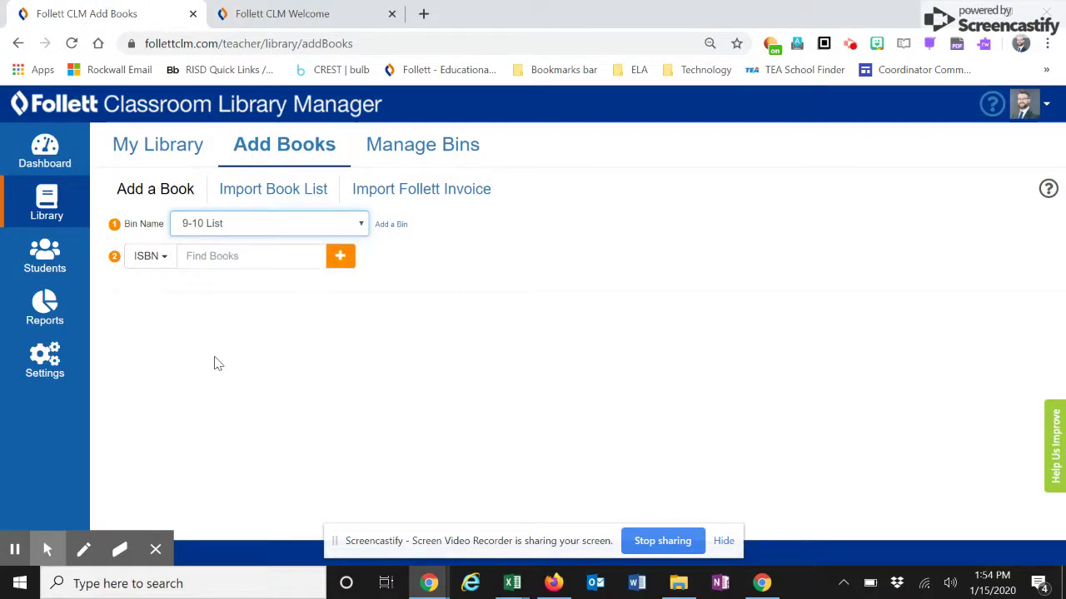
{"action": "left_click", "coordinate": [292, 194]}
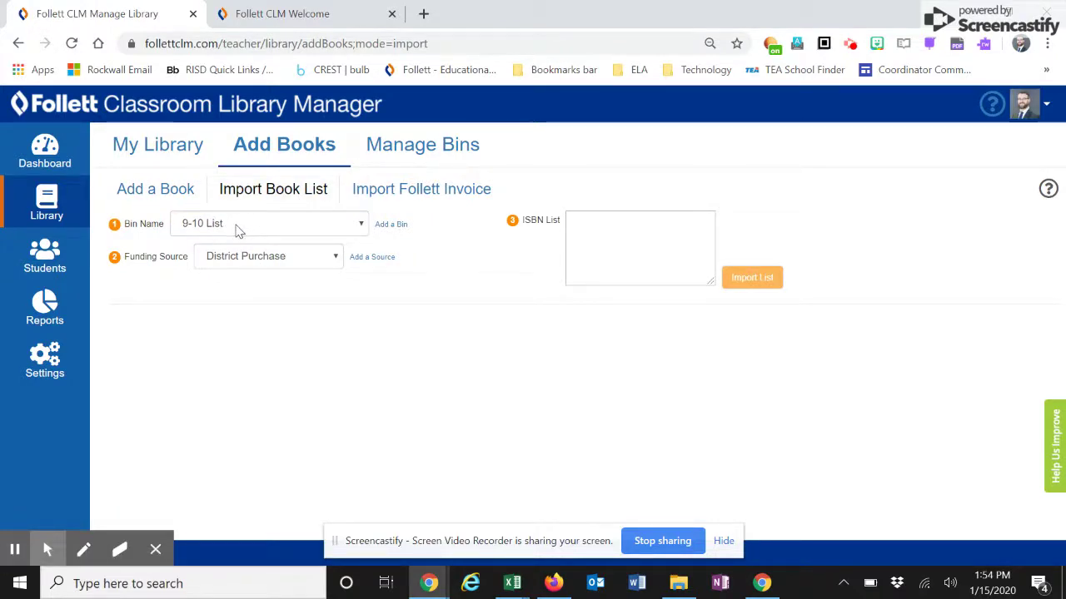
- Keep District Purchase as the funding source, cancelling the new-source dialog, and ready the ISBN List box
{"action": "left_click", "coordinate": [284, 268]}
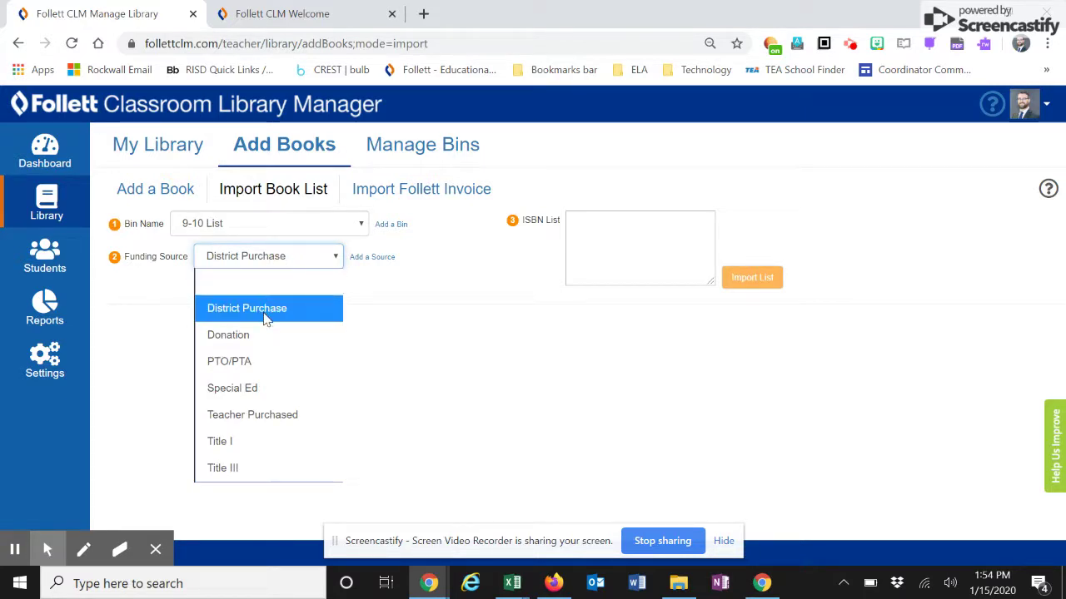
{"action": "left_click", "coordinate": [367, 262]}
{"action": "type", "text": "District Purchase"}
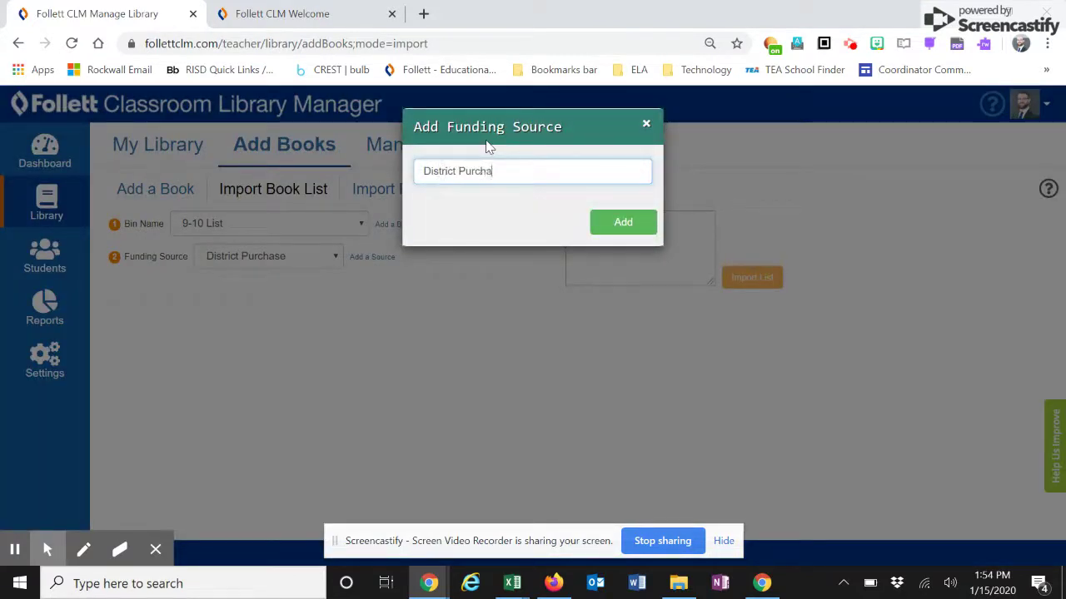
{"action": "left_click", "coordinate": [646, 124]}
{"action": "left_click", "coordinate": [607, 229]}
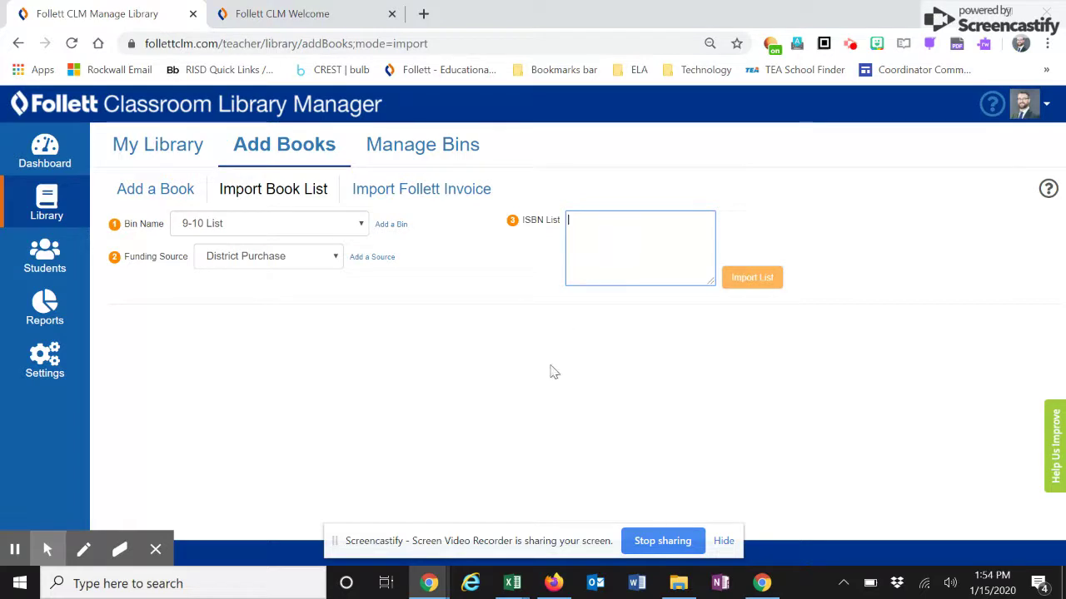
{"action": "left_click", "coordinate": [510, 588]}
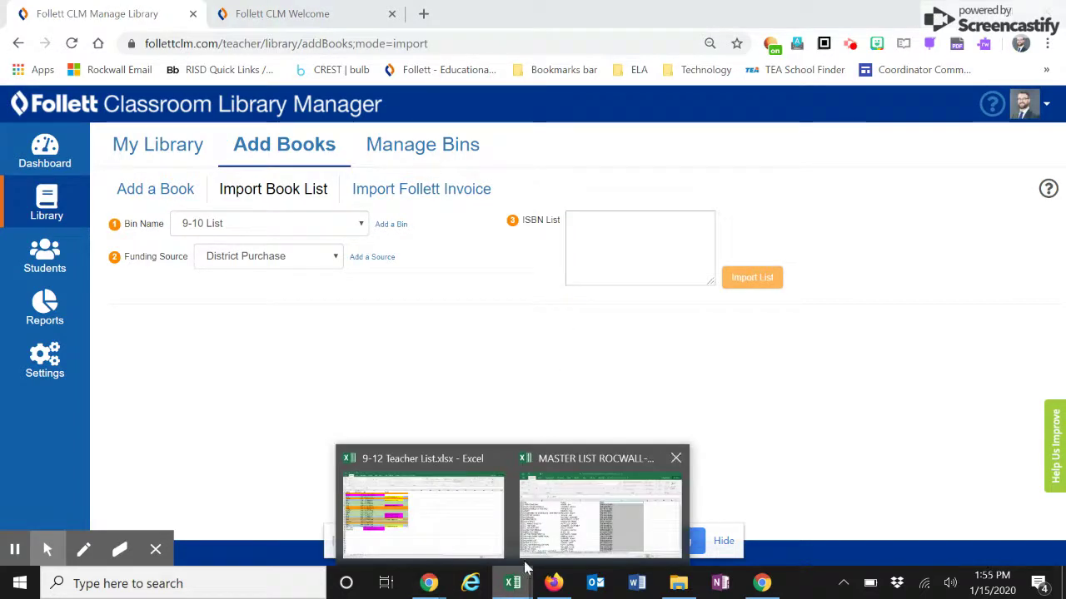
- Copy ISBN column D from MASTER LIST ROCWALL- HEATH.xls and go back to the Follett import page
{"action": "left_click", "coordinate": [566, 532]}
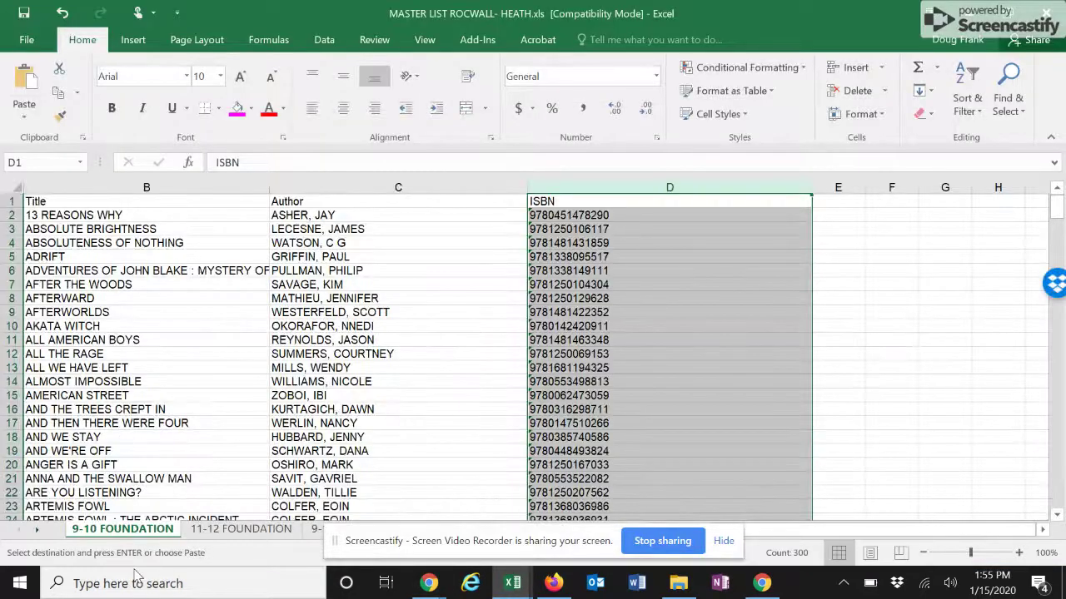
{"action": "left_click", "coordinate": [571, 203]}
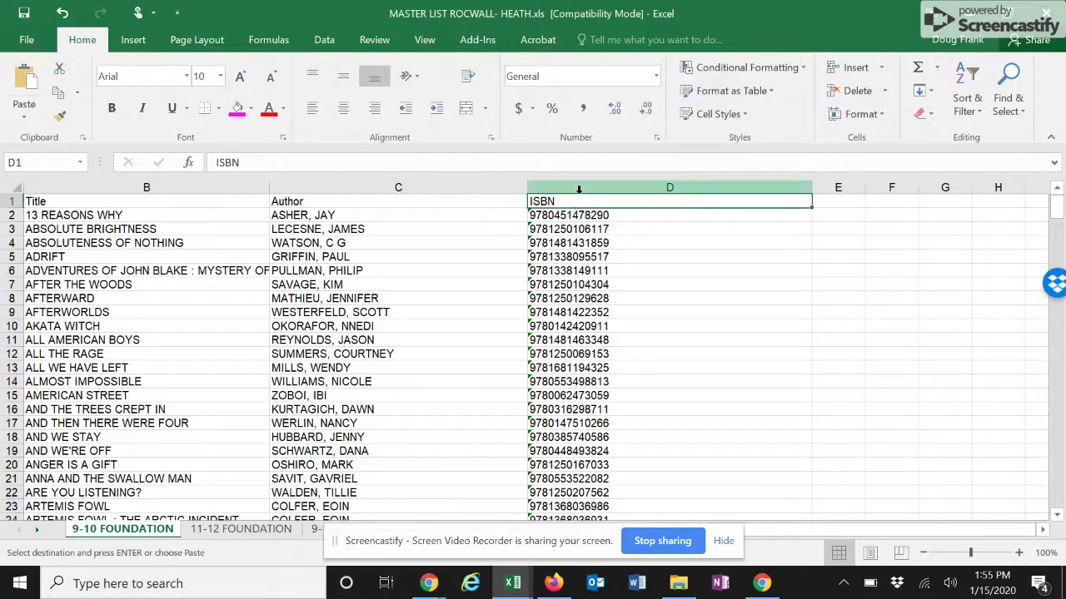
{"action": "left_click", "coordinate": [579, 189]}
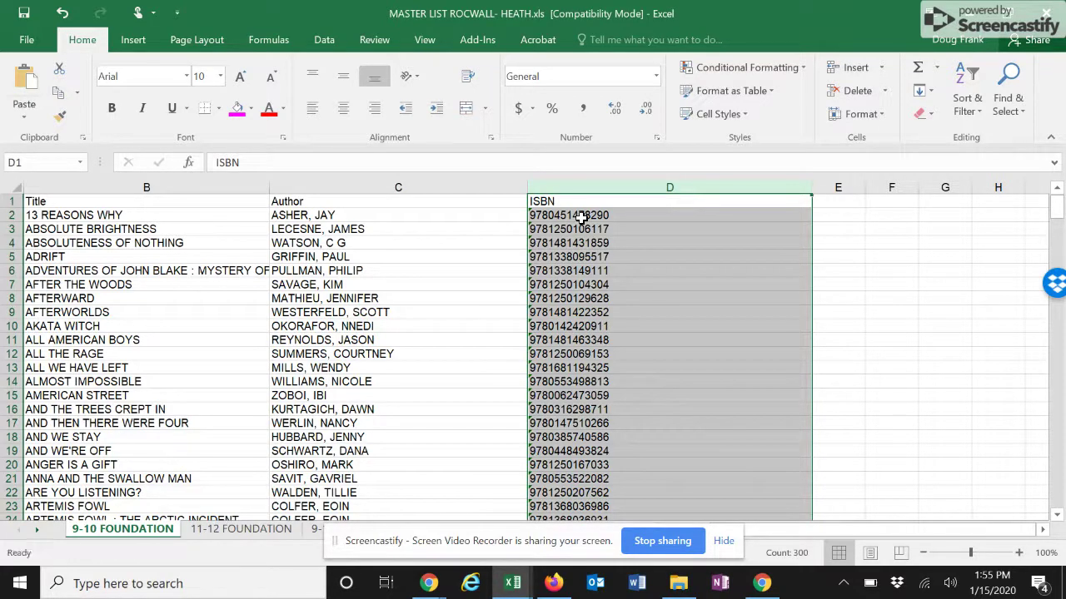
{"action": "mouse_move", "coordinate": [433, 585]}
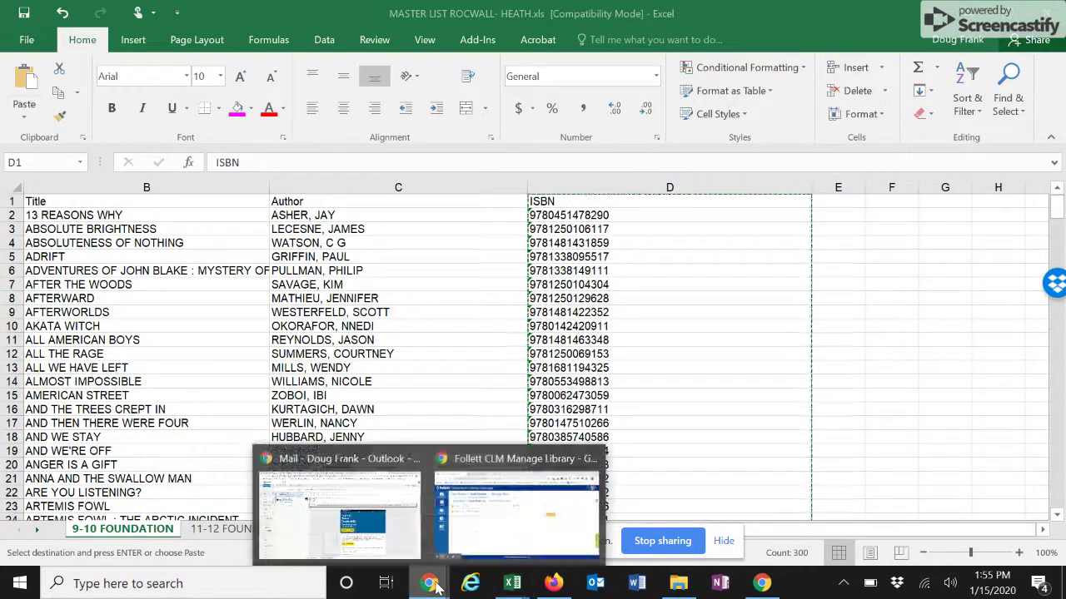
{"action": "left_click", "coordinate": [488, 539]}
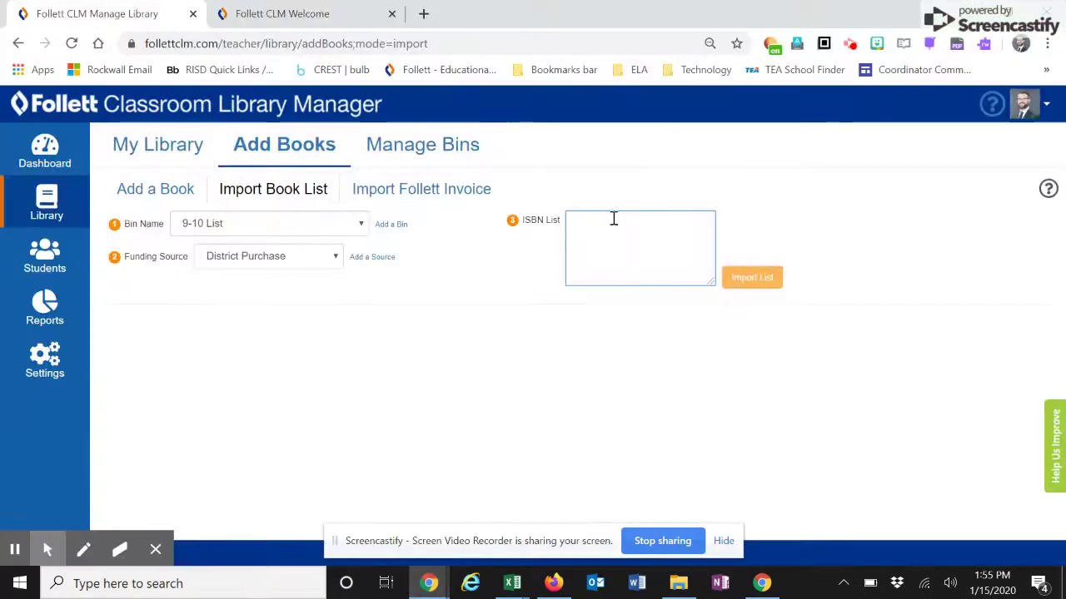
- Paste the ISBNs, remove the 'ISBN' header and blank line, and import the 299-ISBN list
{"action": "key", "text": "ctrl+v"}
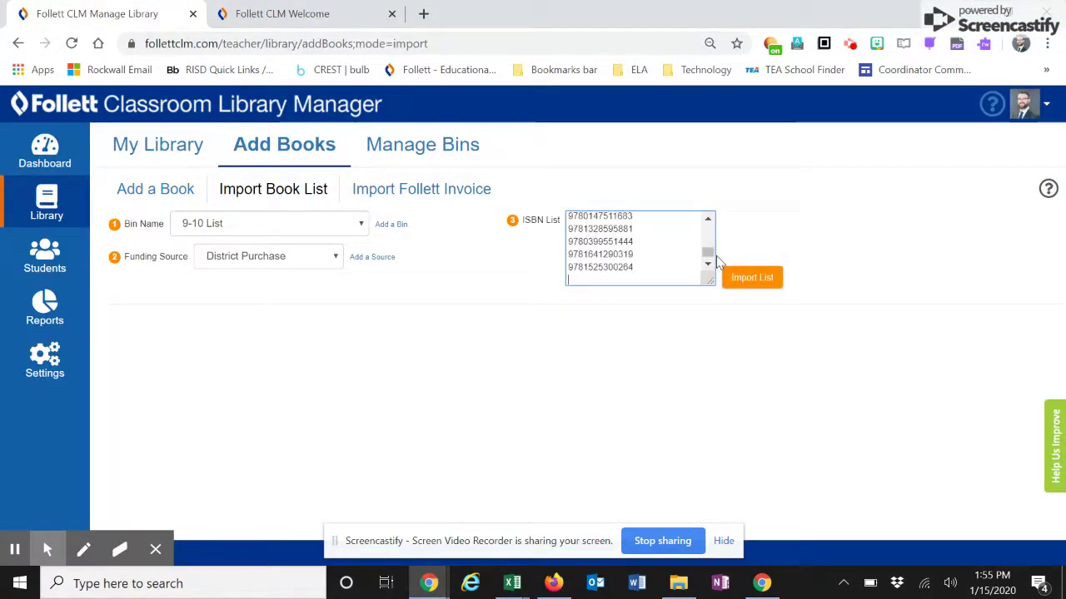
{"action": "left_click_drag", "start_coordinate": [707, 252], "coordinate": [709, 220]}
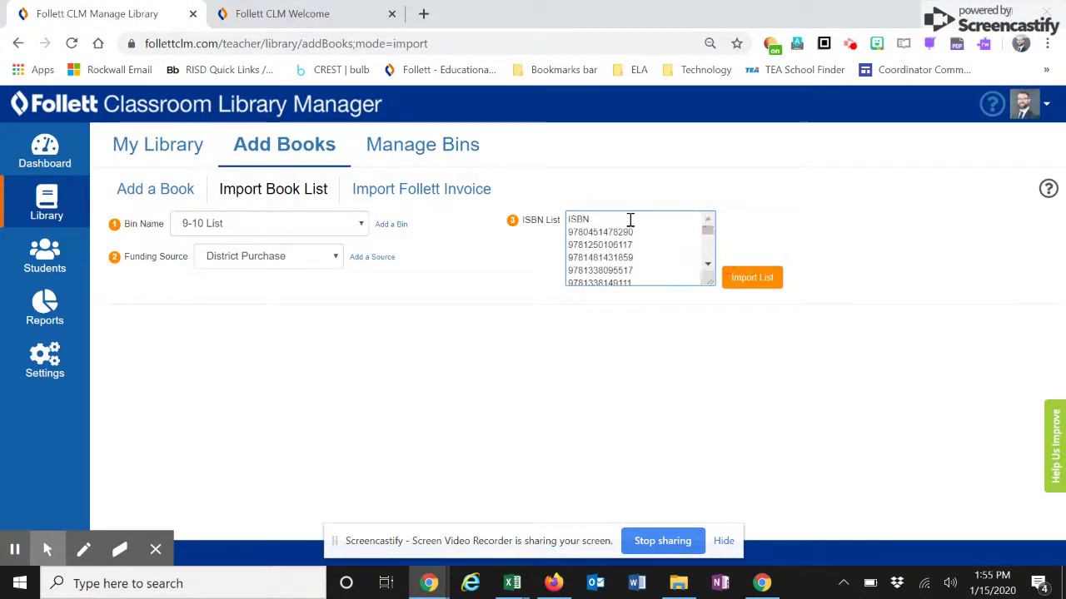
{"action": "left_click_drag", "start_coordinate": [631, 219], "coordinate": [516, 240]}
{"action": "double_click", "coordinate": [580, 217]}
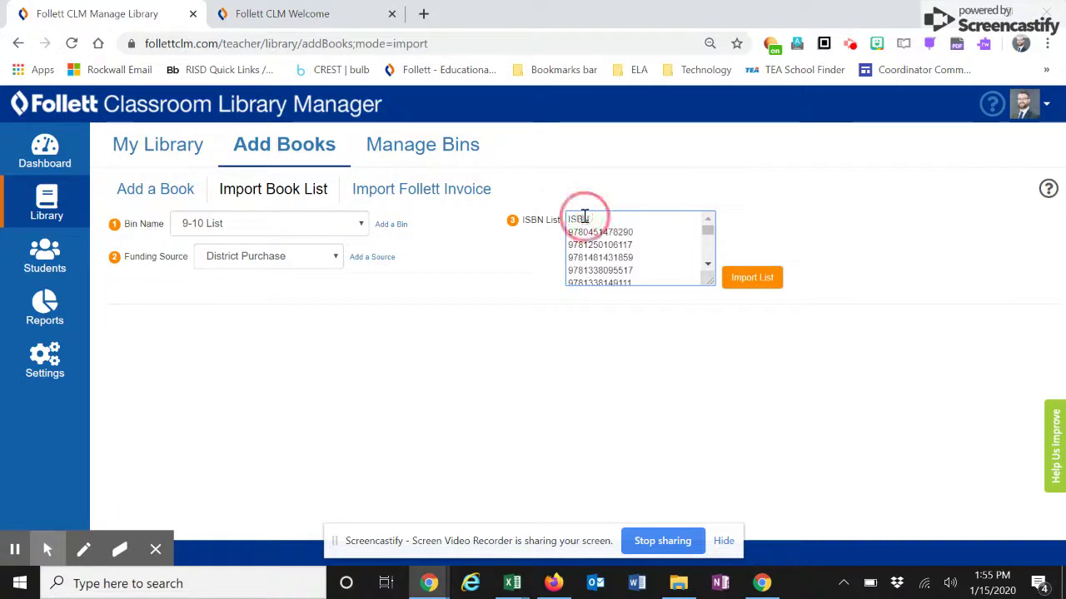
{"action": "key", "text": "BackSpace"}
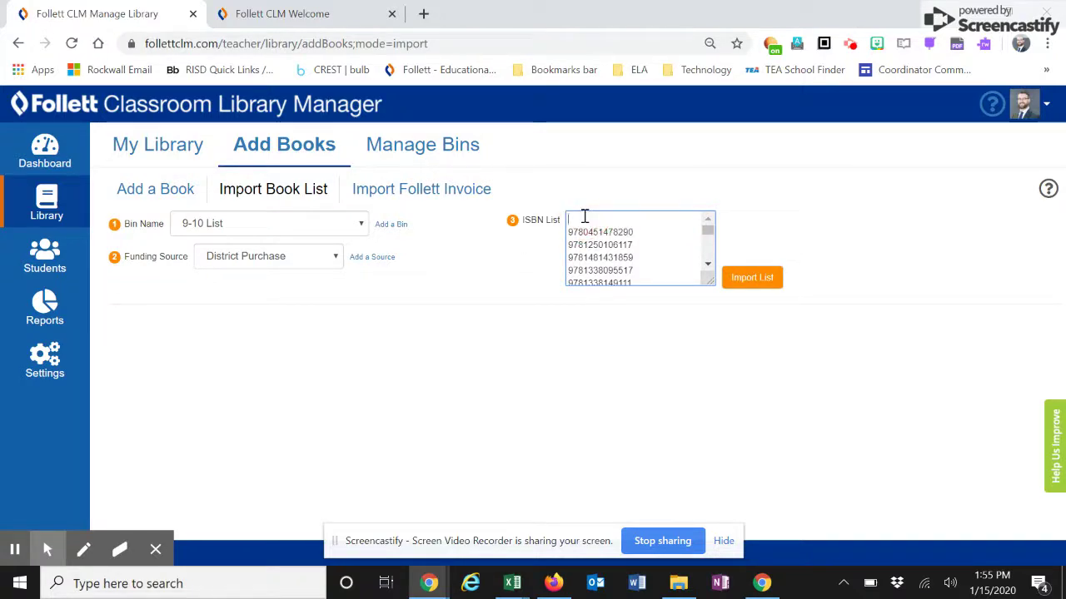
{"action": "key", "text": "Delete"}
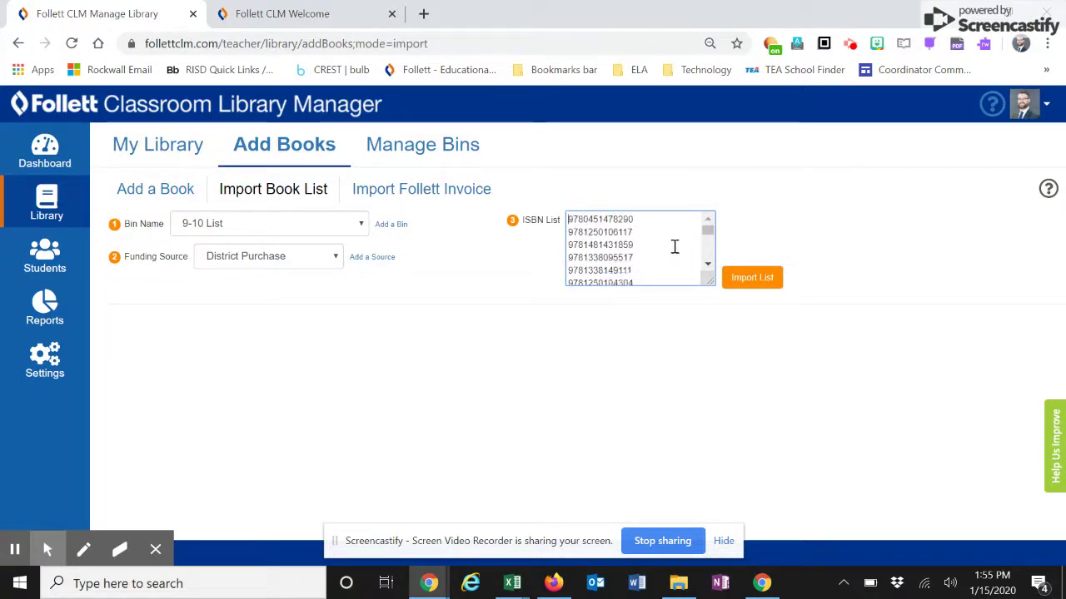
{"action": "left_click", "coordinate": [752, 279]}
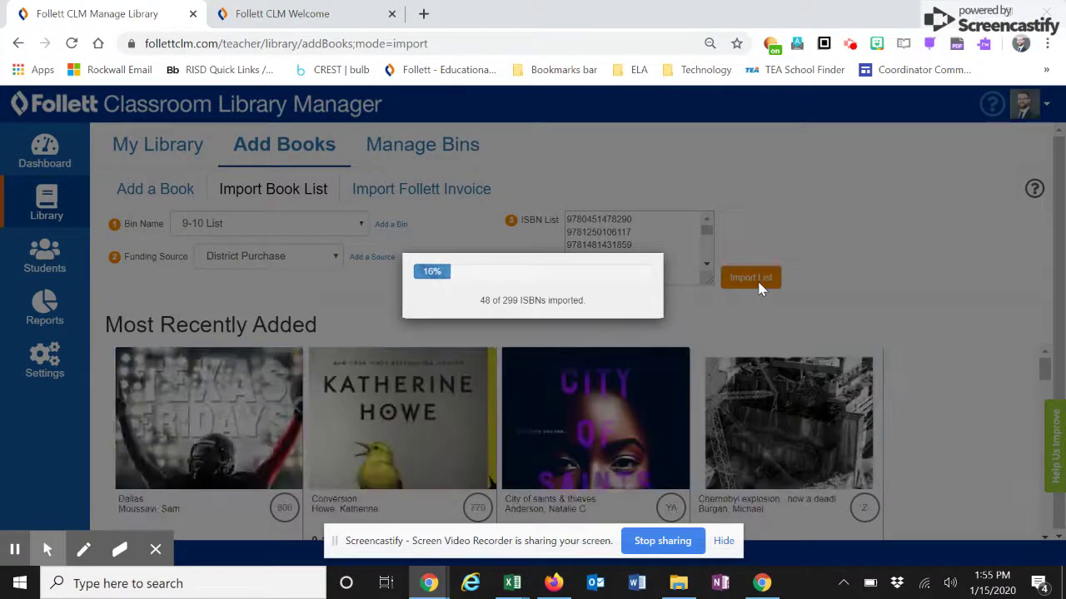
- Order the My Library book list by Title, then by Author
{"action": "left_click", "coordinate": [15, 552]}
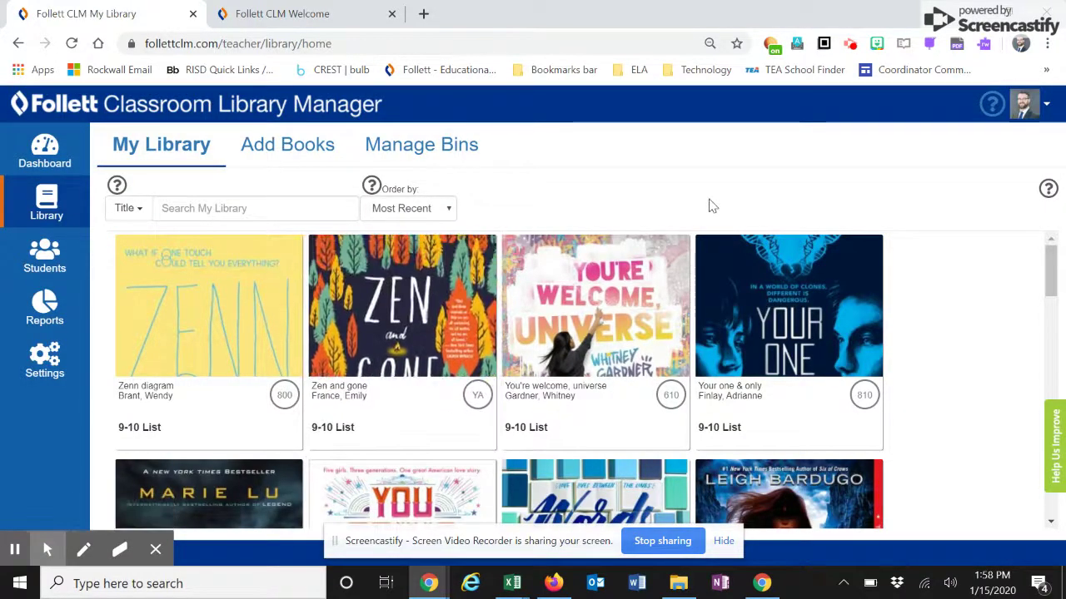
{"action": "scroll", "coordinate": [481, 353], "scroll_direction": "down", "scroll_amount": 8}
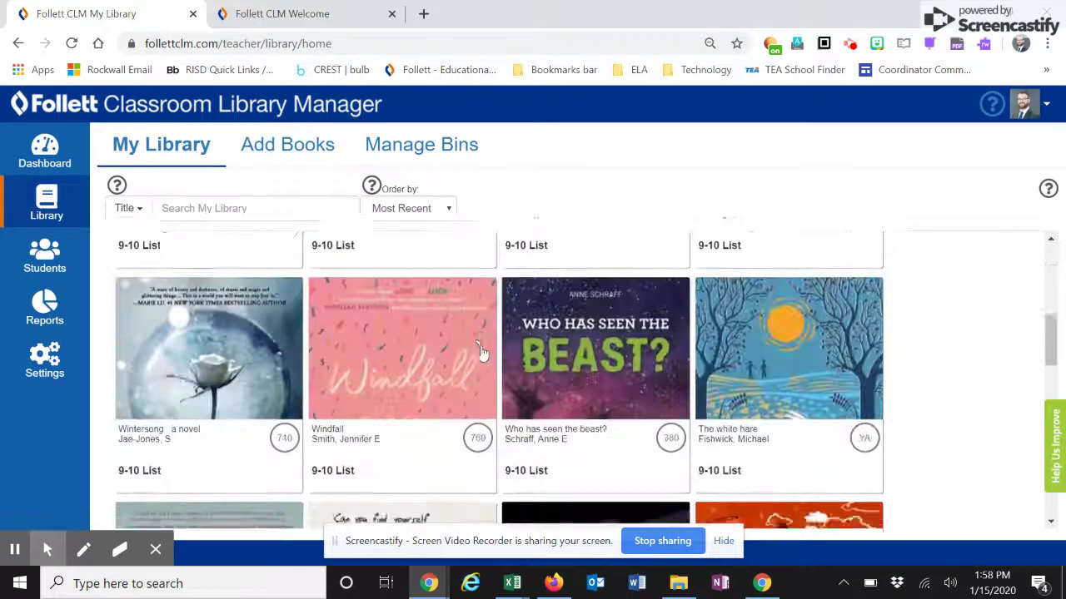
{"action": "scroll", "coordinate": [481, 353], "scroll_direction": "up", "scroll_amount": 8}
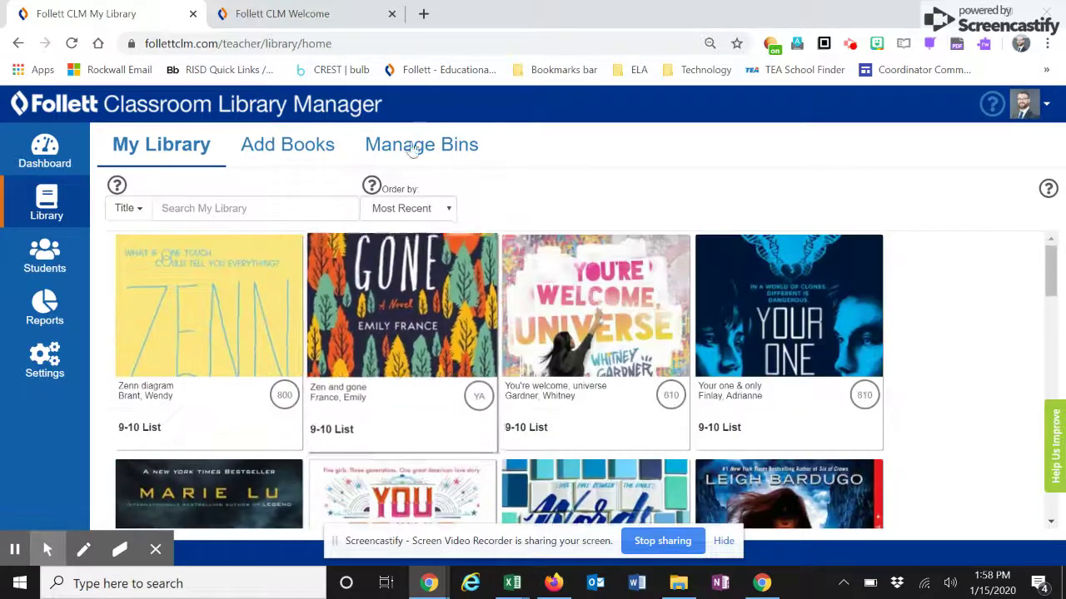
{"action": "left_click", "coordinate": [418, 217]}
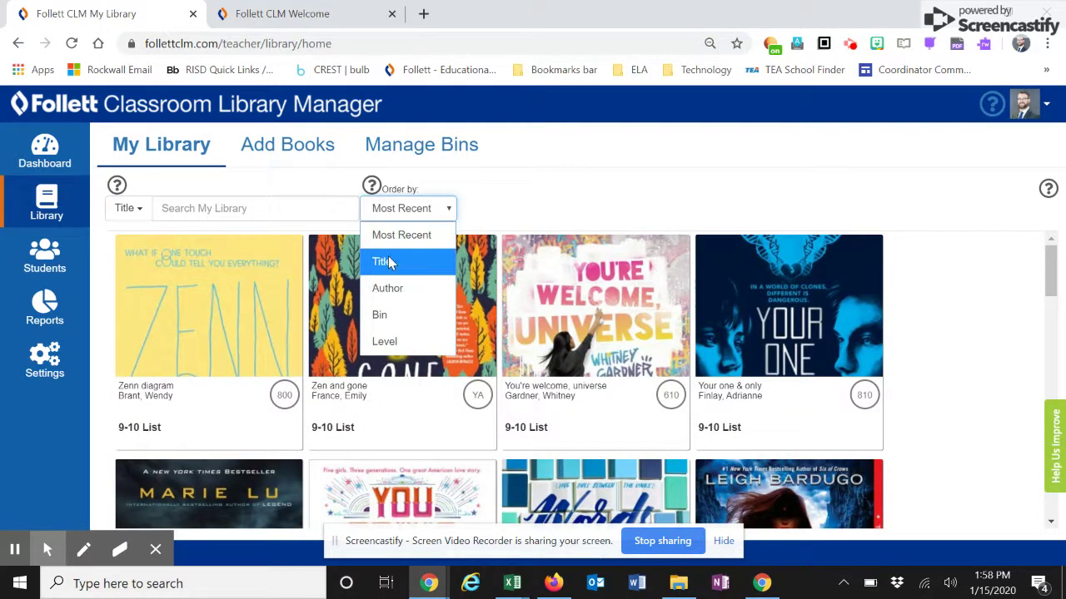
{"action": "left_click", "coordinate": [388, 262]}
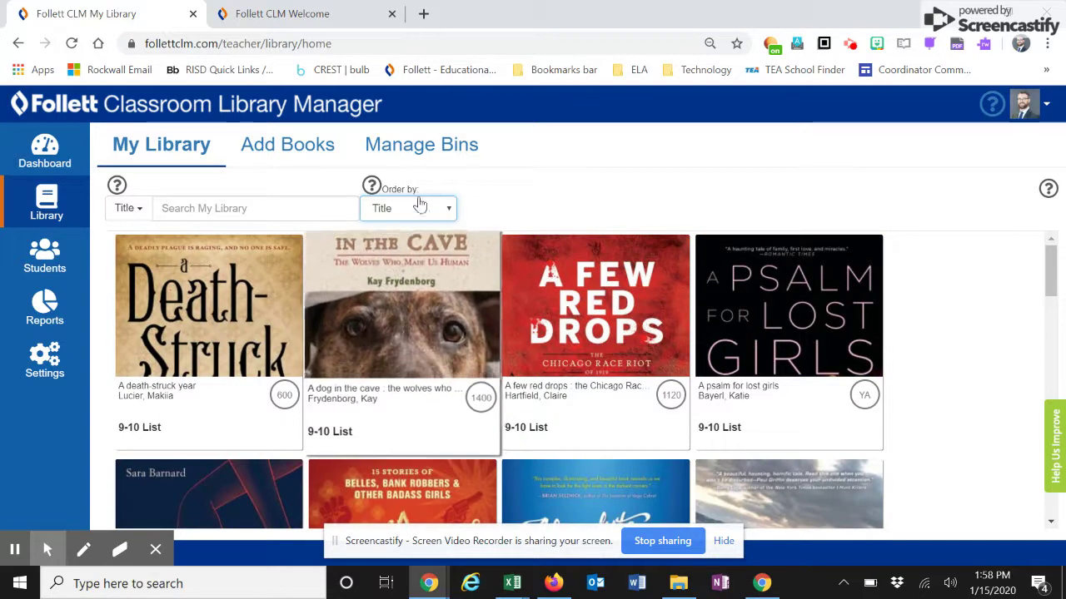
{"action": "left_click", "coordinate": [418, 210]}
{"action": "left_click", "coordinate": [389, 288]}
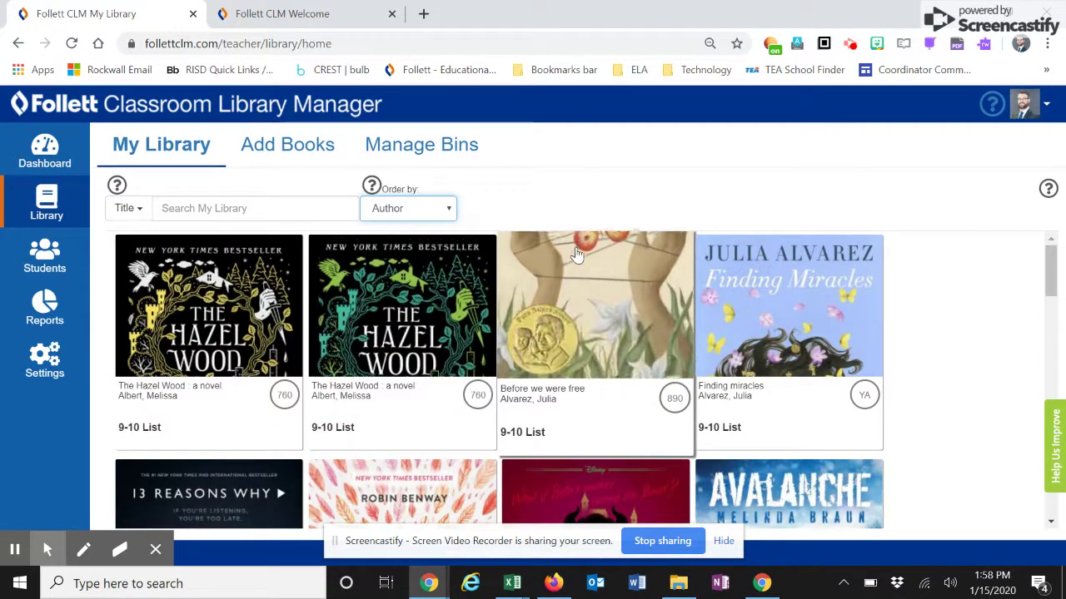
{"action": "scroll", "coordinate": [576, 254], "scroll_direction": "down", "scroll_amount": 1}
{"action": "scroll", "coordinate": [576, 254], "scroll_direction": "up", "scroll_amount": 1}
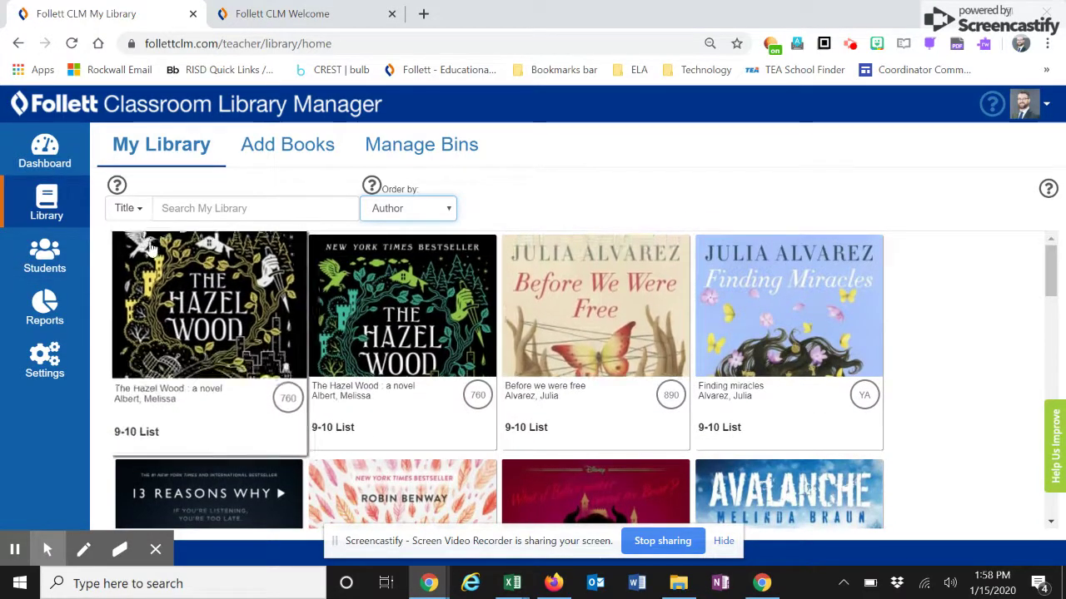
- Add a student with a name and student ID on the Students page, then close the form
{"action": "left_click", "coordinate": [50, 260]}
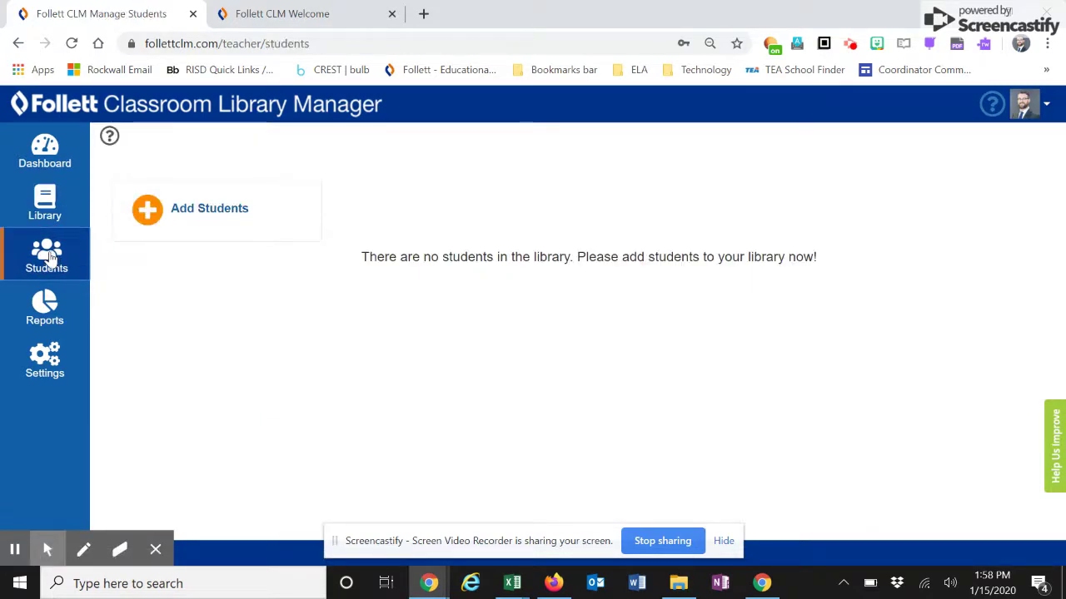
{"action": "left_click", "coordinate": [196, 223]}
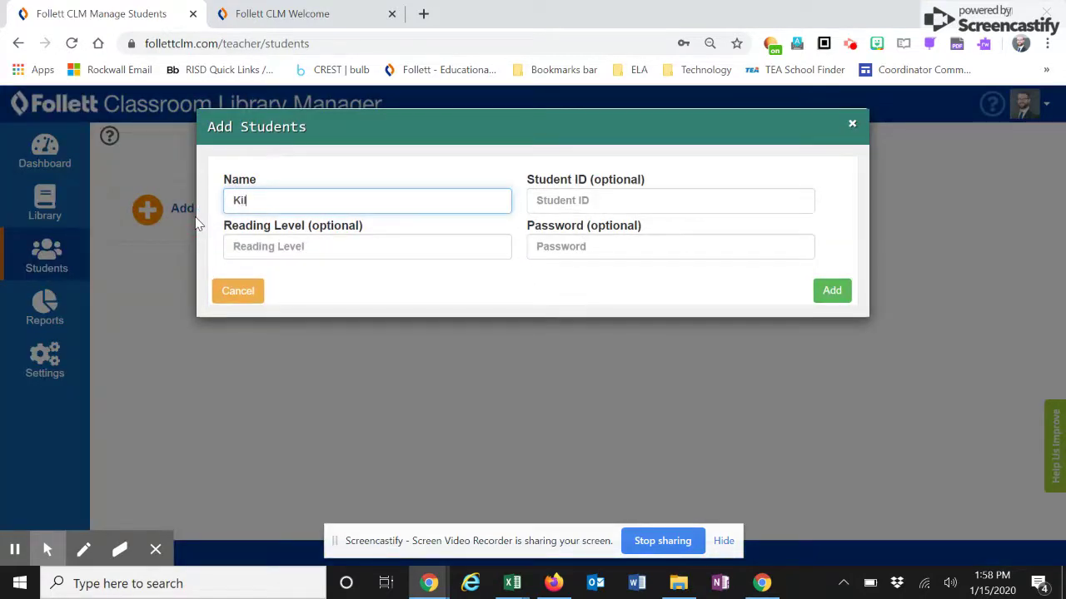
{"action": "key", "text": "Tab"}
{"action": "type", "text": "01"}
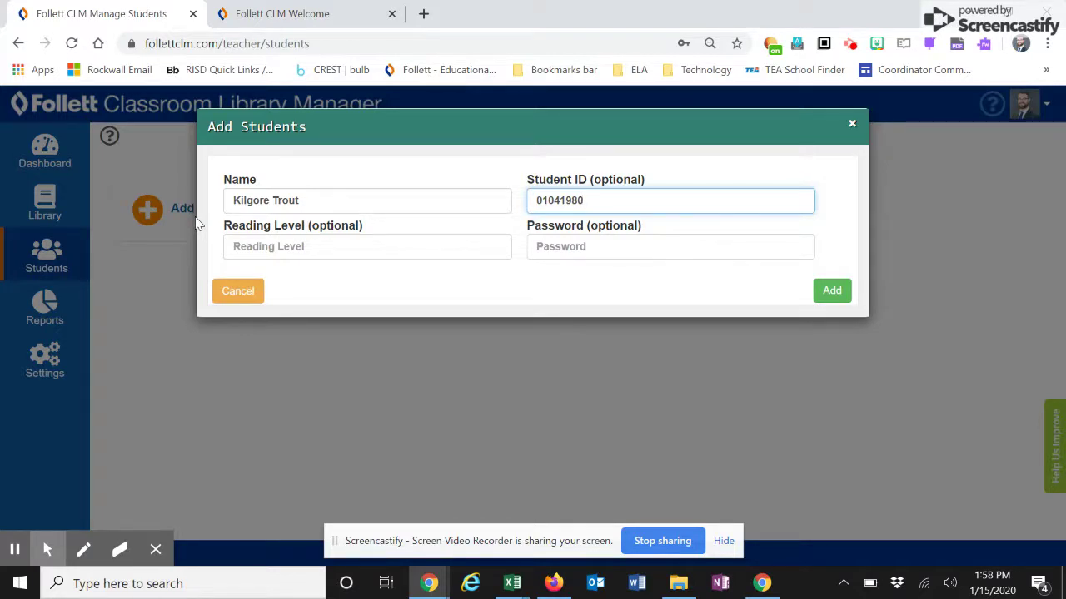
{"action": "left_click", "coordinate": [317, 246]}
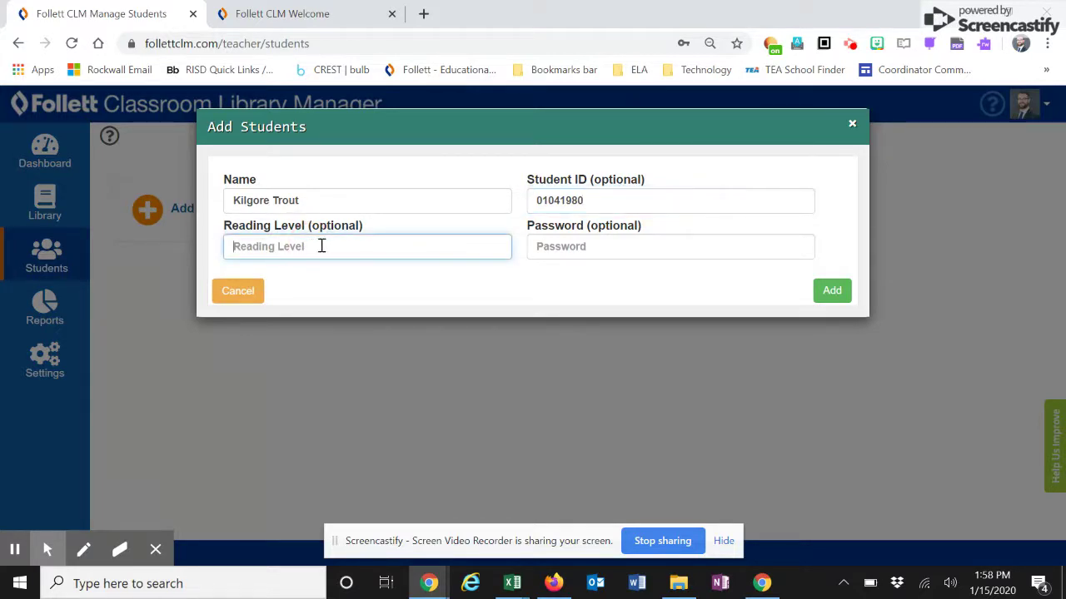
{"action": "left_click", "coordinate": [569, 250]}
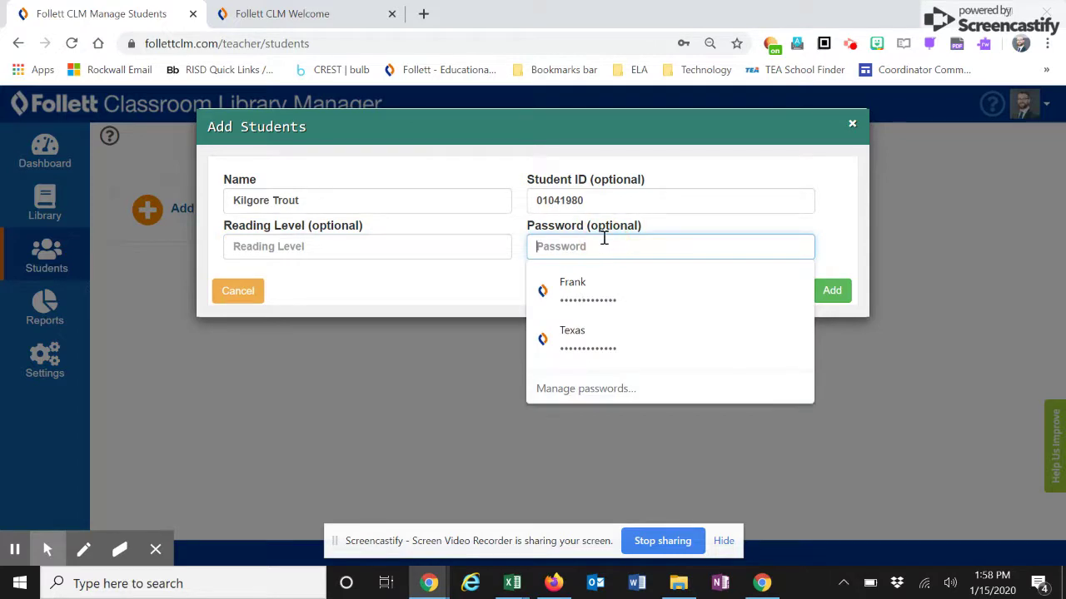
{"action": "left_click", "coordinate": [835, 290]}
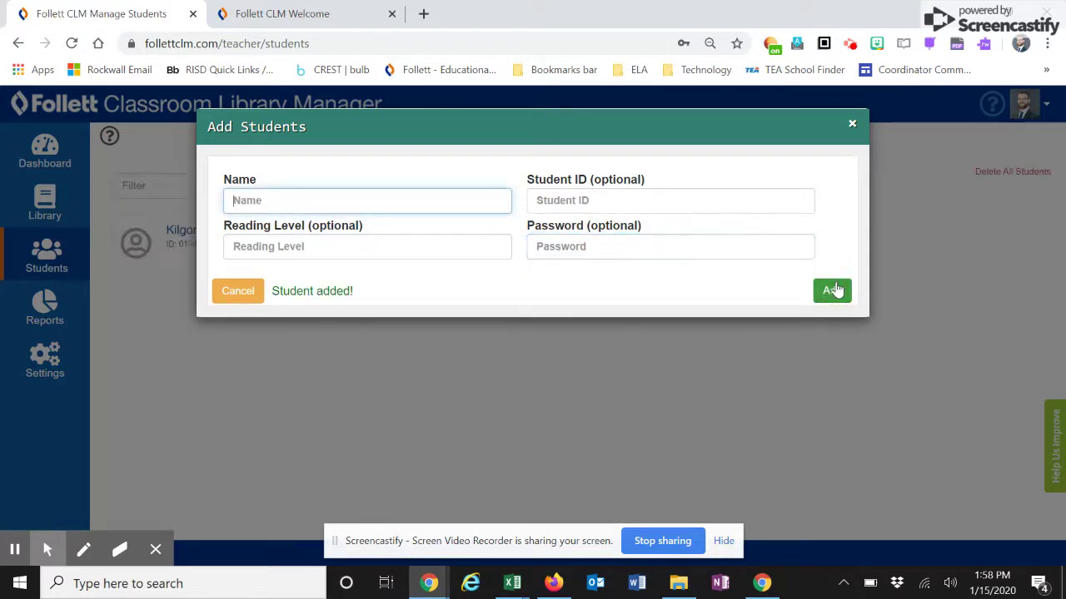
{"action": "left_click", "coordinate": [852, 124]}
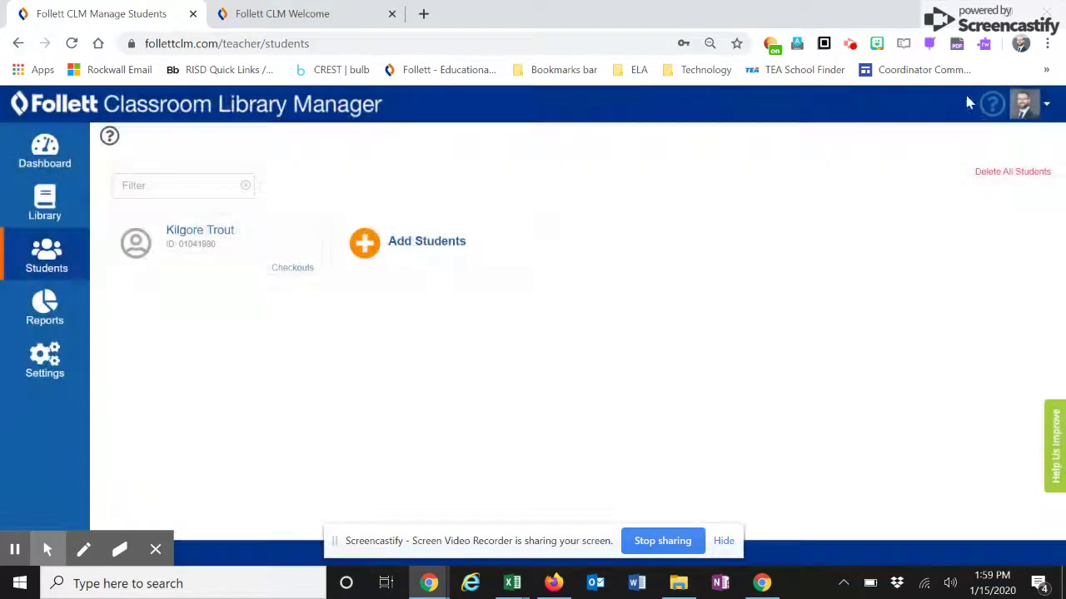
- In the teacher profile, enter a Student Kiosk Password and try to save it
{"action": "left_click", "coordinate": [1045, 104]}
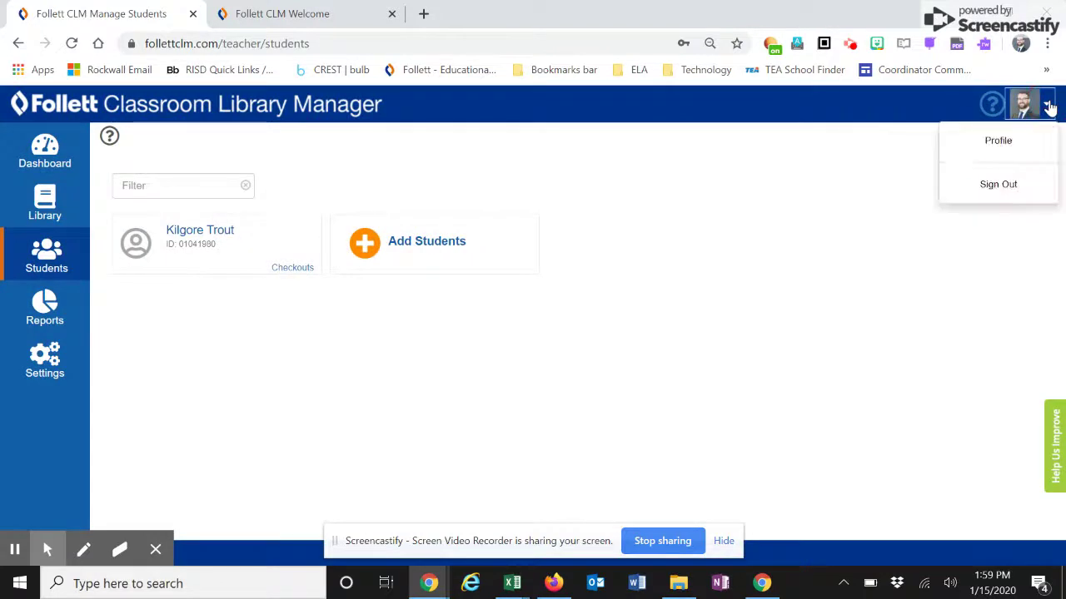
{"action": "left_click", "coordinate": [991, 143]}
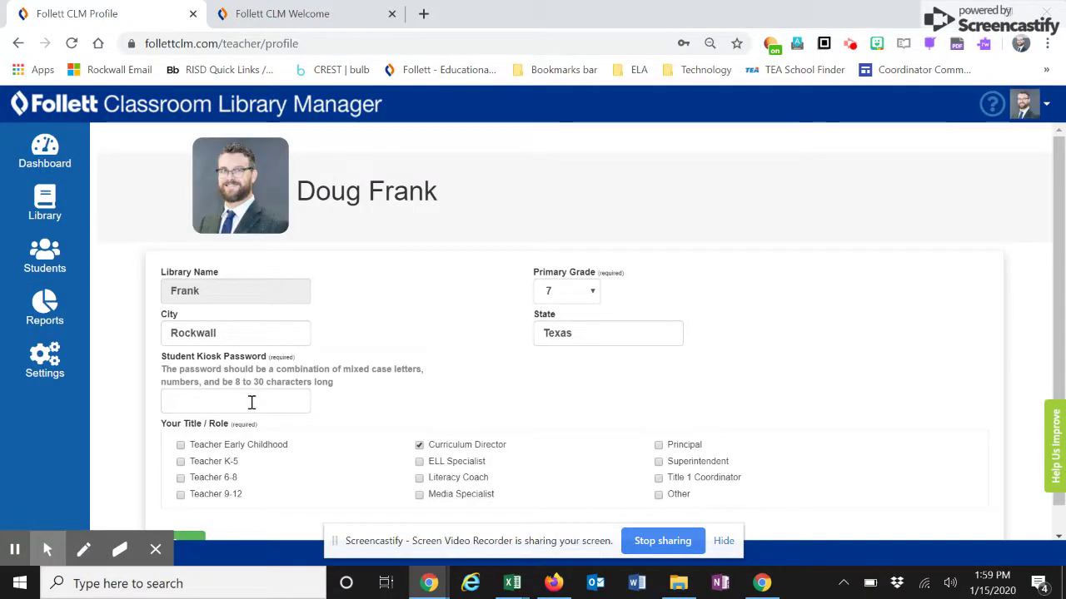
{"action": "left_click", "coordinate": [251, 403]}
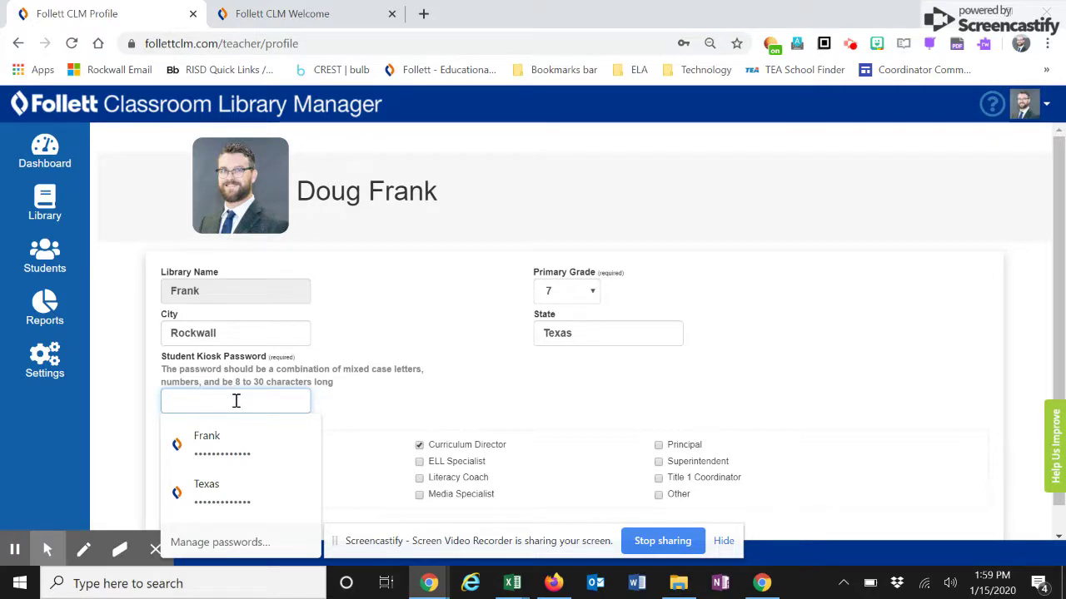
{"action": "type", "text": "a"}
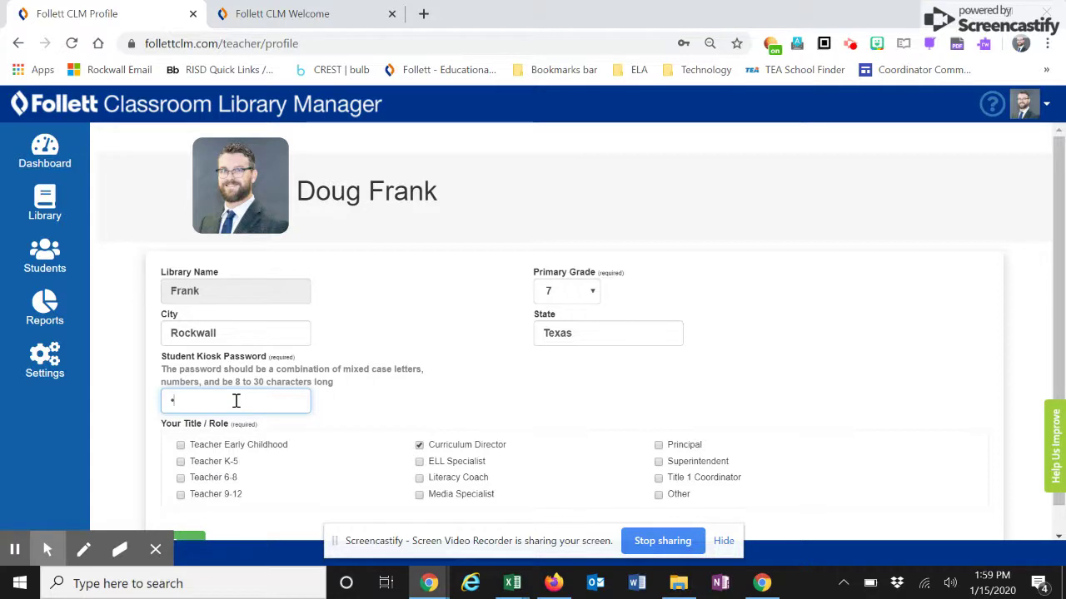
{"action": "type", "text": "bcdefghi"}
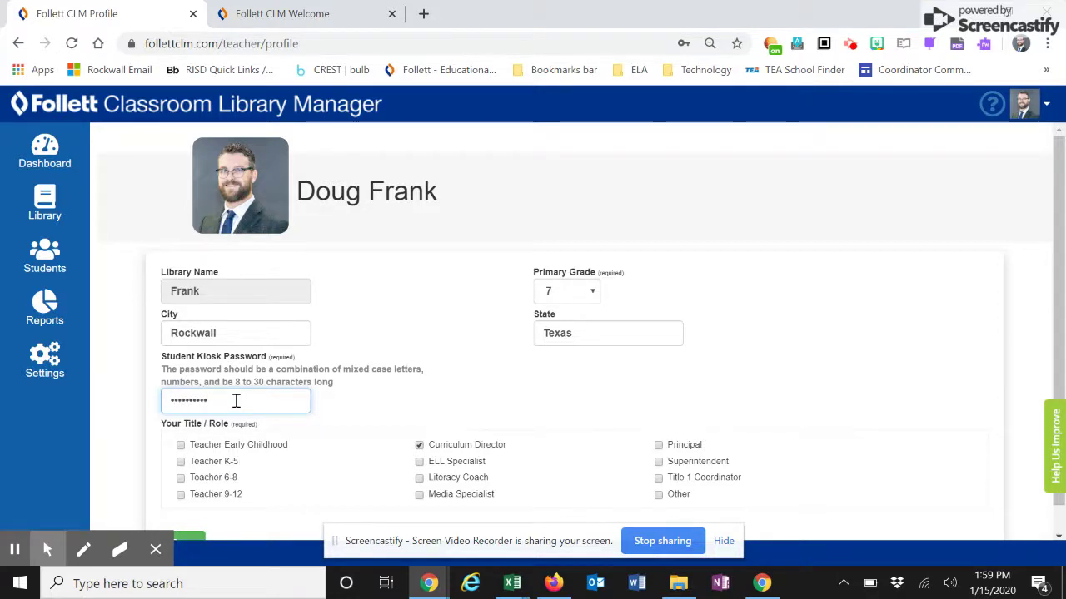
{"action": "scroll", "coordinate": [470, 378], "scroll_direction": "down", "scroll_amount": 1}
{"action": "left_click", "coordinate": [178, 515]}
- Replace the rejected kiosk password with a mixed-case one, save, and dismiss Chrome's password prompt
{"action": "left_click_drag", "start_coordinate": [258, 422], "coordinate": [136, 425]}
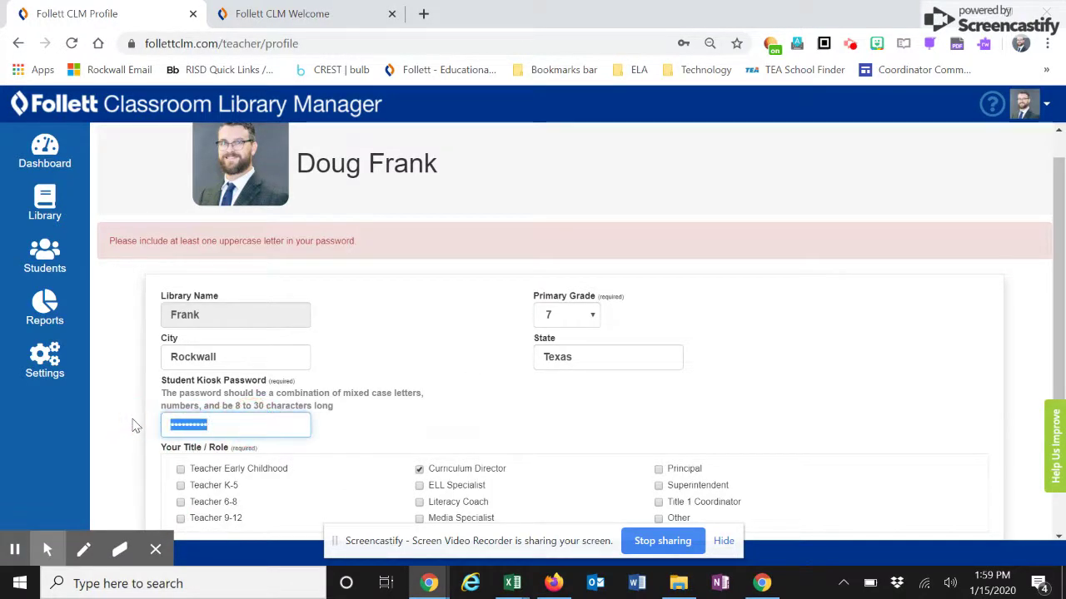
{"action": "type", "text": "•••••••••"}
{"action": "scroll", "coordinate": [142, 426], "scroll_direction": "down", "scroll_amount": 1}
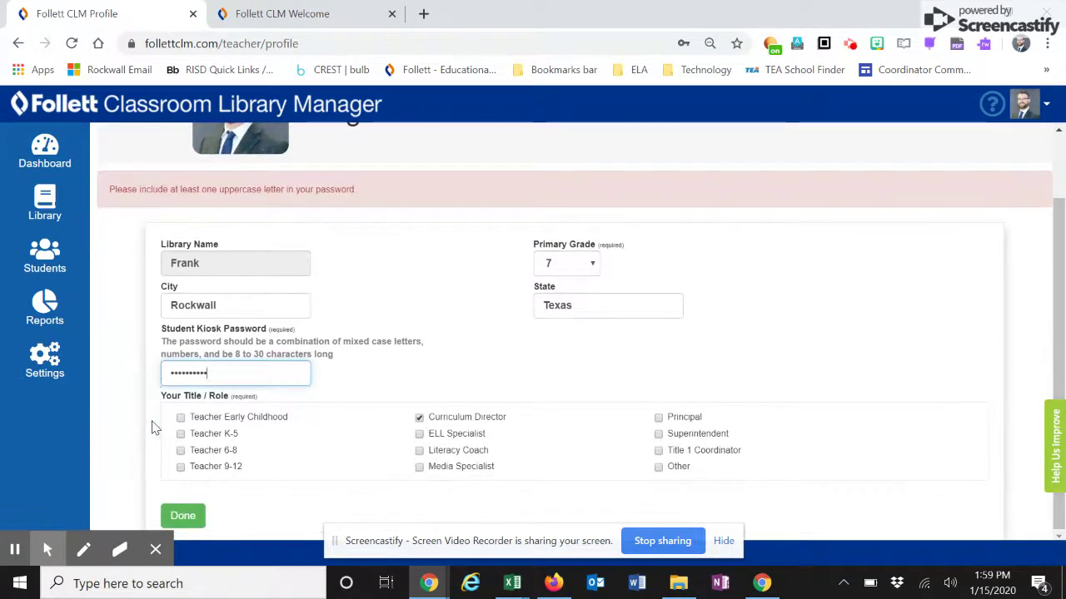
{"action": "left_click", "coordinate": [183, 517]}
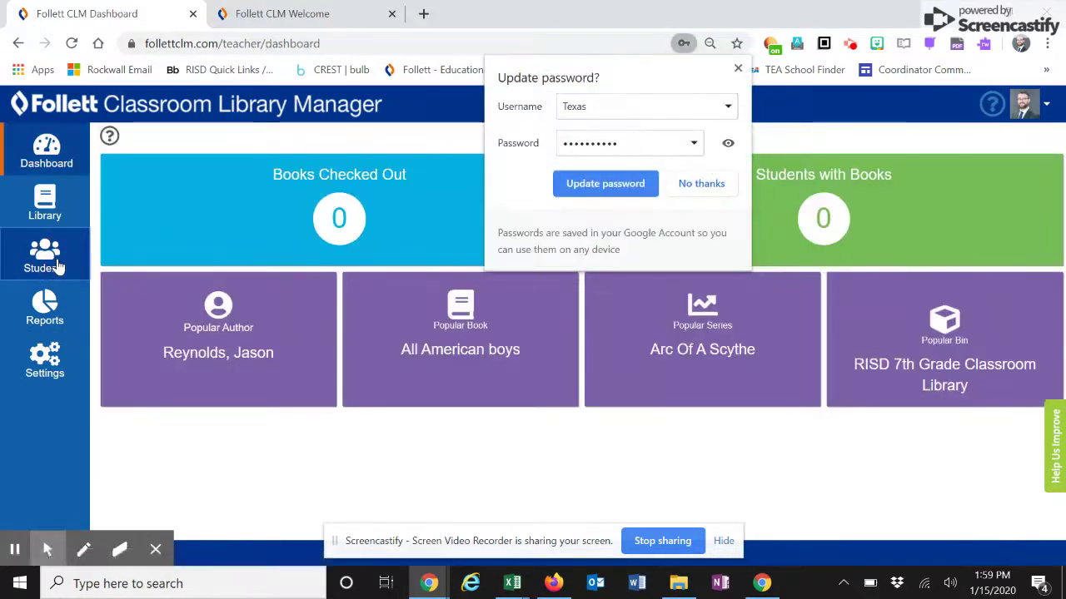
{"action": "left_click", "coordinate": [58, 265]}
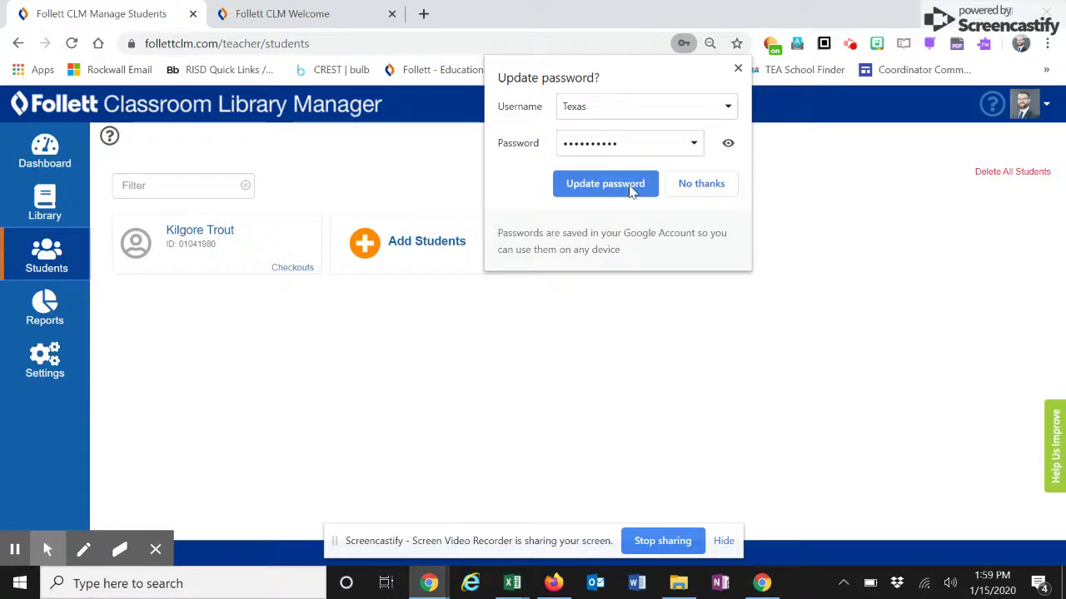
{"action": "left_click", "coordinate": [738, 68]}
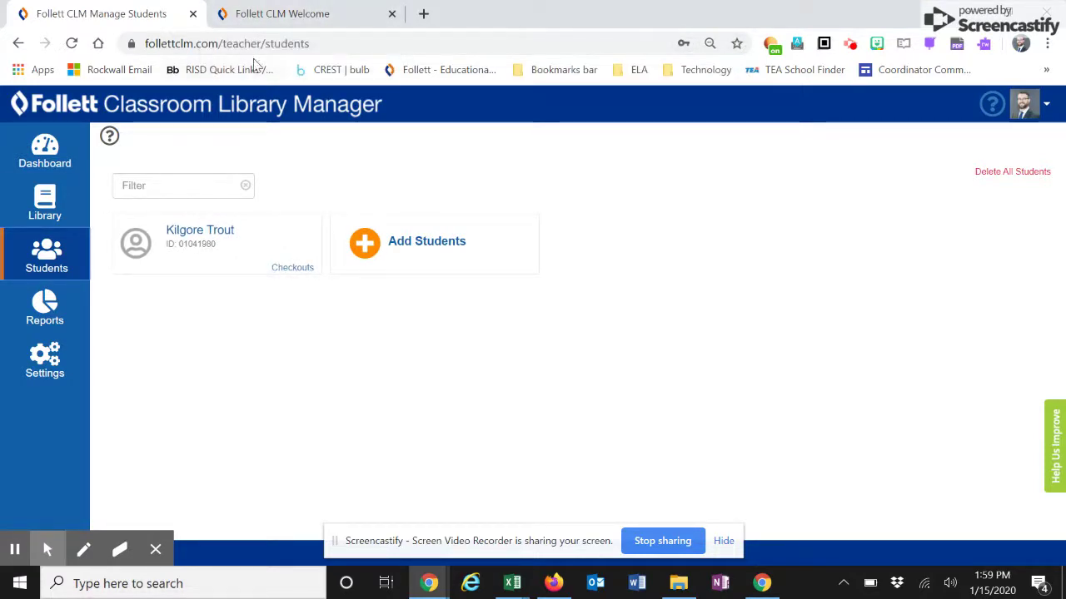
- Check the library name in the teacher profile, then return to the Welcome page
{"action": "left_click", "coordinate": [261, 15]}
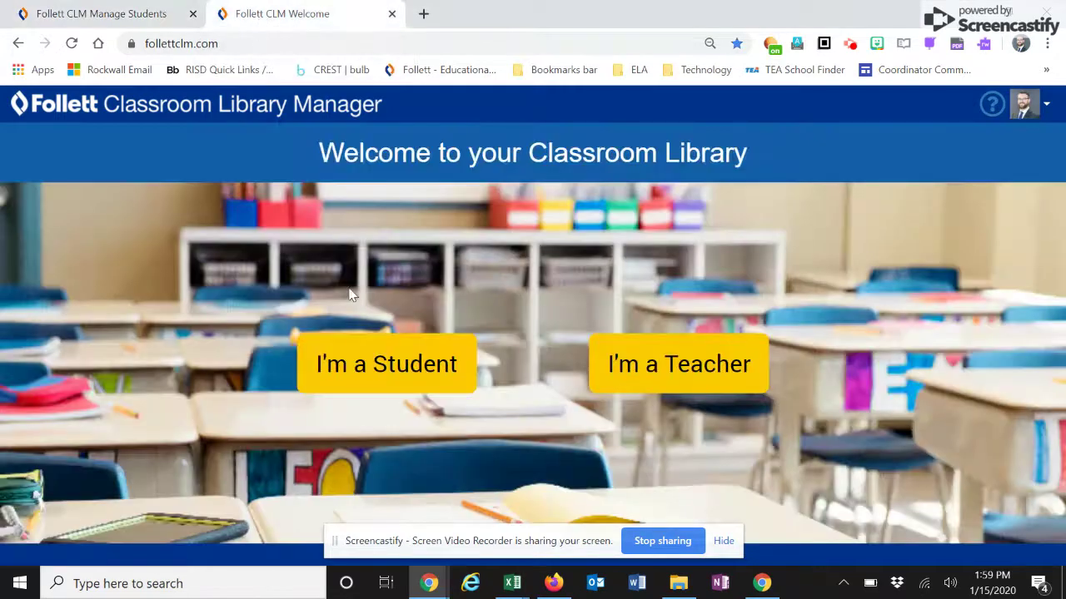
{"action": "left_click", "coordinate": [15, 549]}
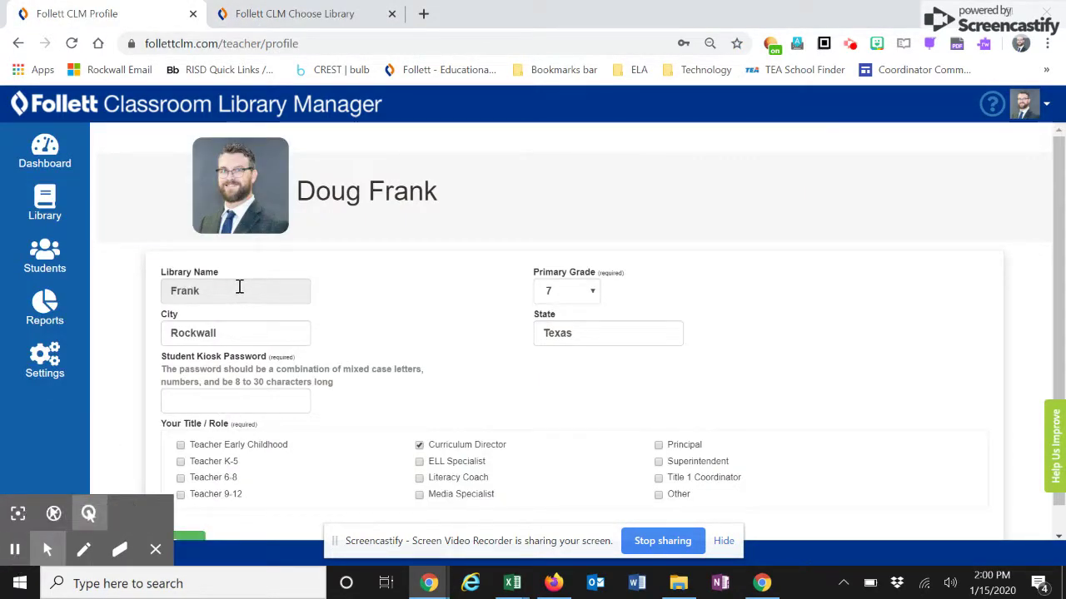
{"action": "left_click", "coordinate": [180, 290]}
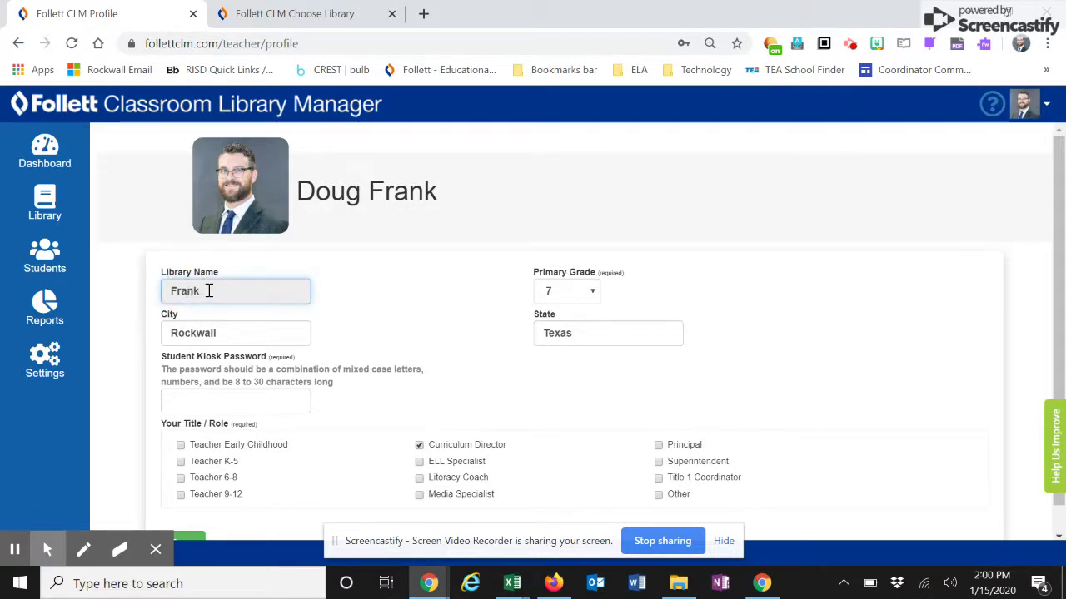
{"action": "left_click", "coordinate": [290, 10]}
{"action": "left_click", "coordinate": [18, 45]}
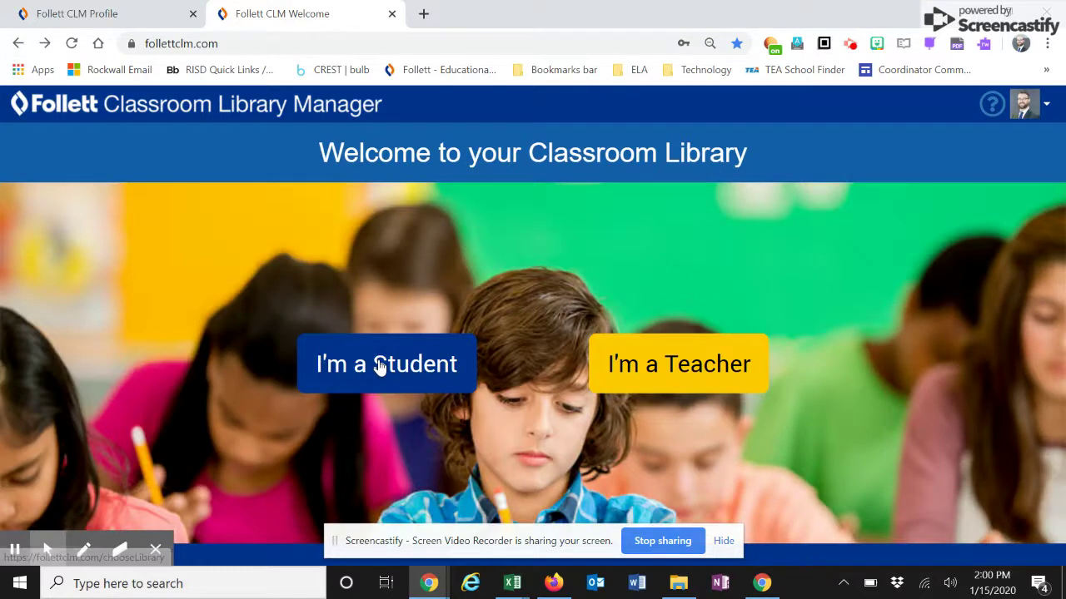
- Sign in as a student with the kiosk password and decline saving the password
{"action": "left_click", "coordinate": [378, 373]}
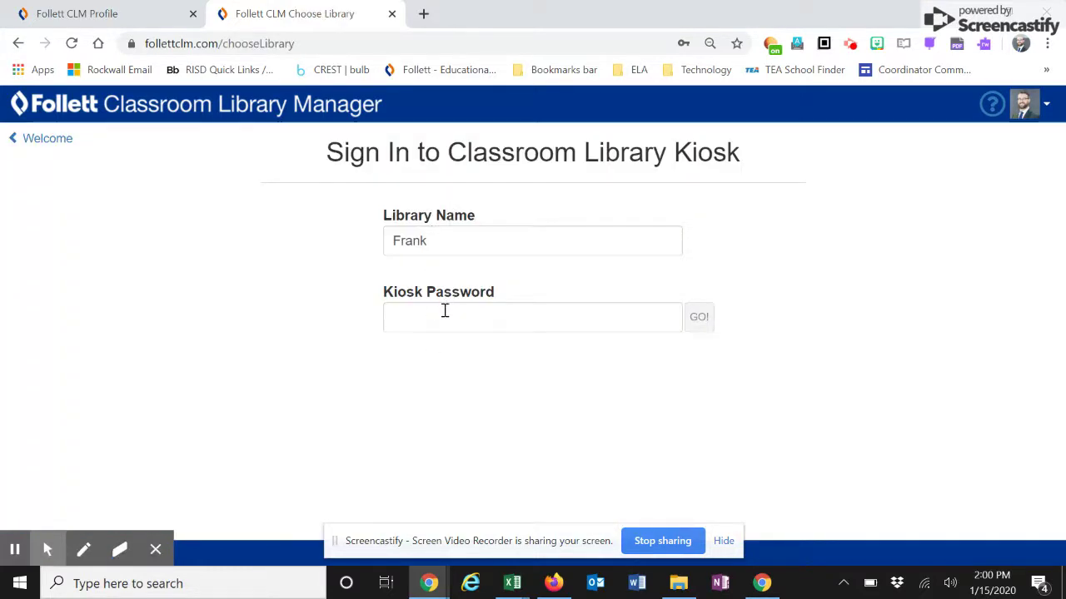
{"action": "left_click", "coordinate": [445, 311]}
{"action": "type", "text": "••"}
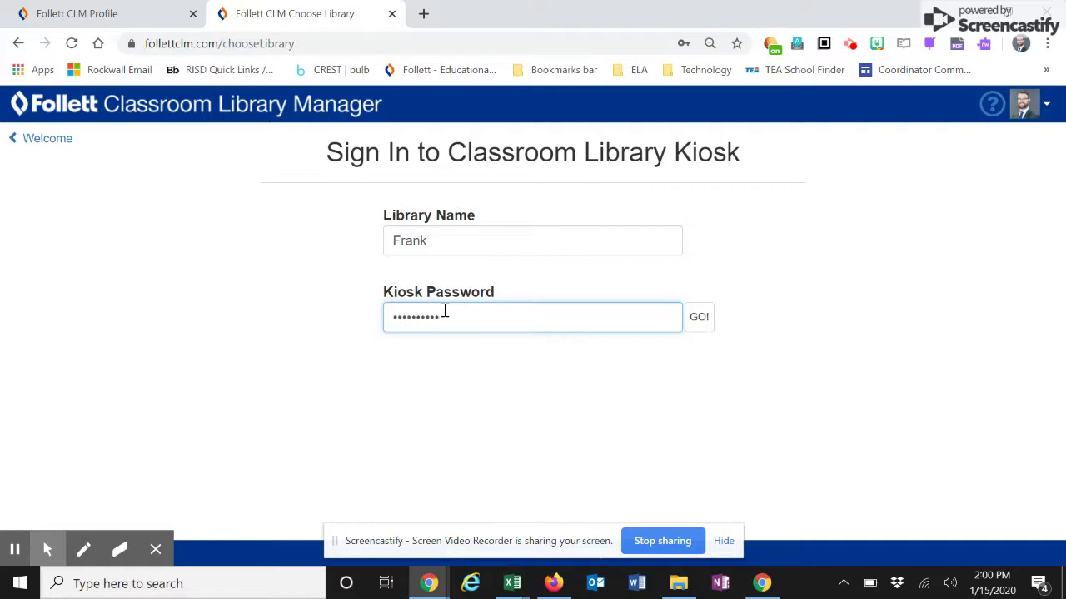
{"action": "left_click", "coordinate": [698, 321]}
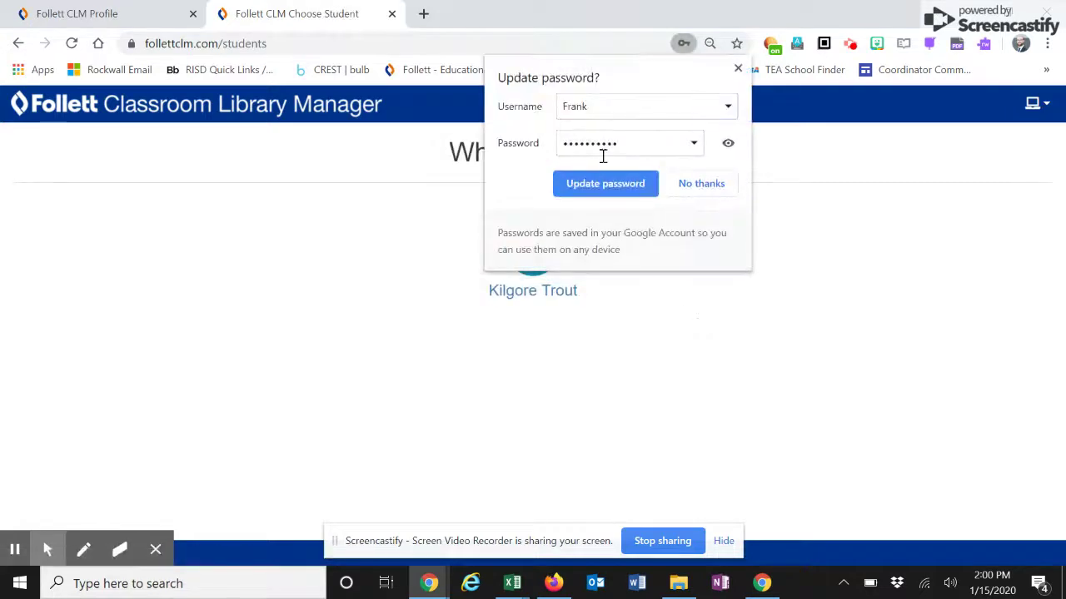
{"action": "left_click", "coordinate": [716, 185]}
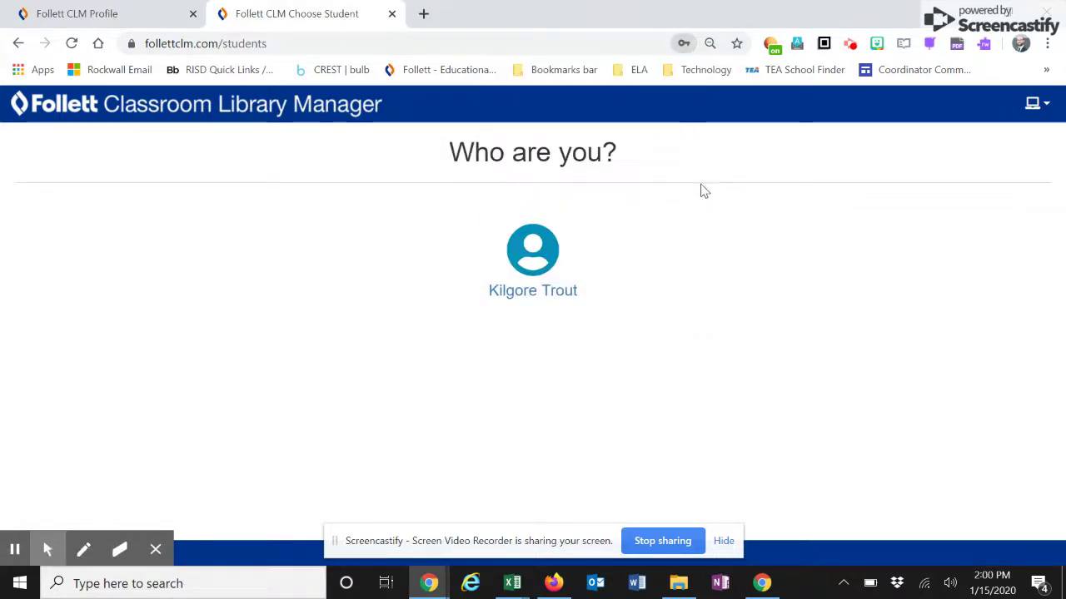
- Start a book checkout for the student, search 'we bo', then clear the failed search
{"action": "left_click", "coordinate": [544, 288]}
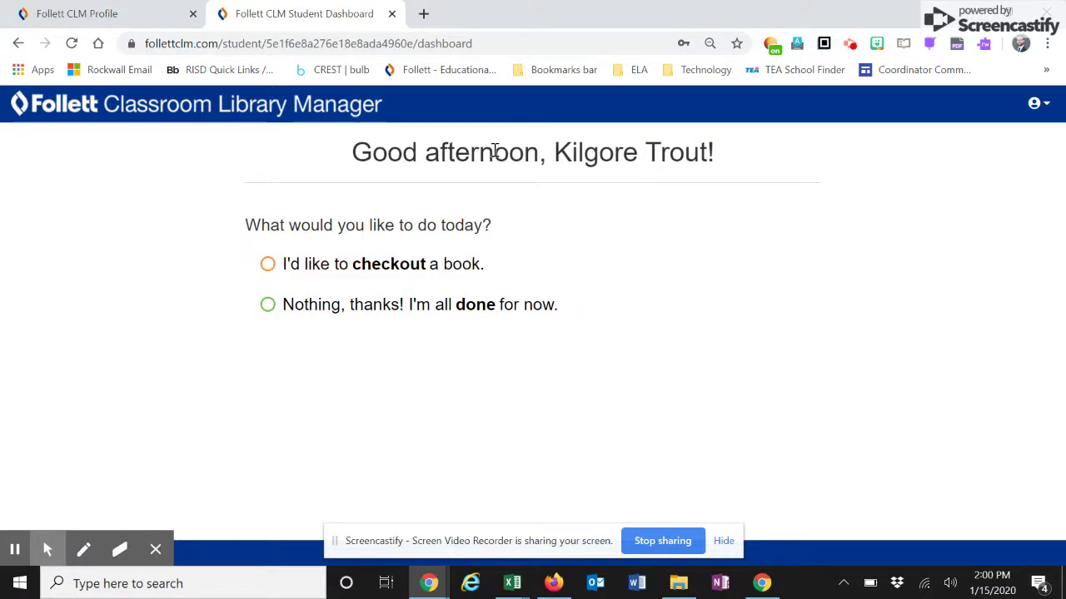
{"action": "left_click", "coordinate": [270, 265]}
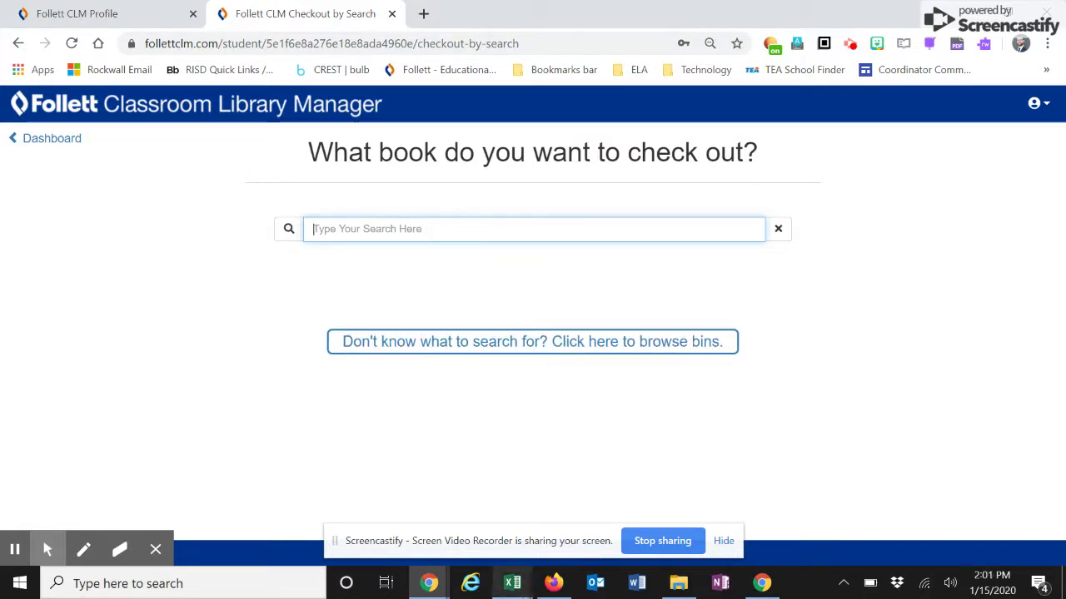
{"action": "type", "text": "we"}
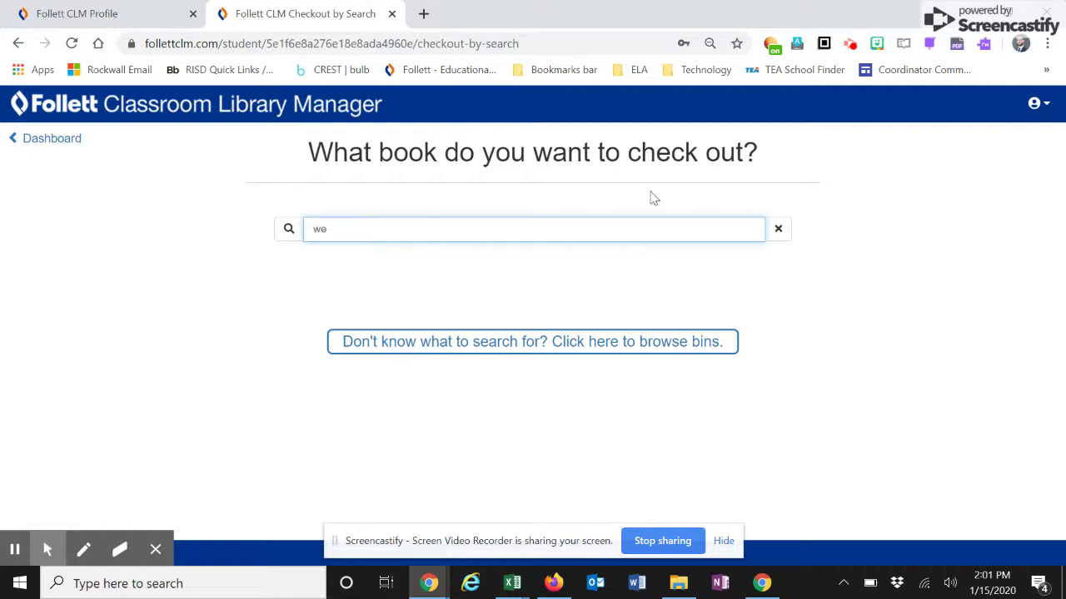
{"action": "type", "text": " both"}
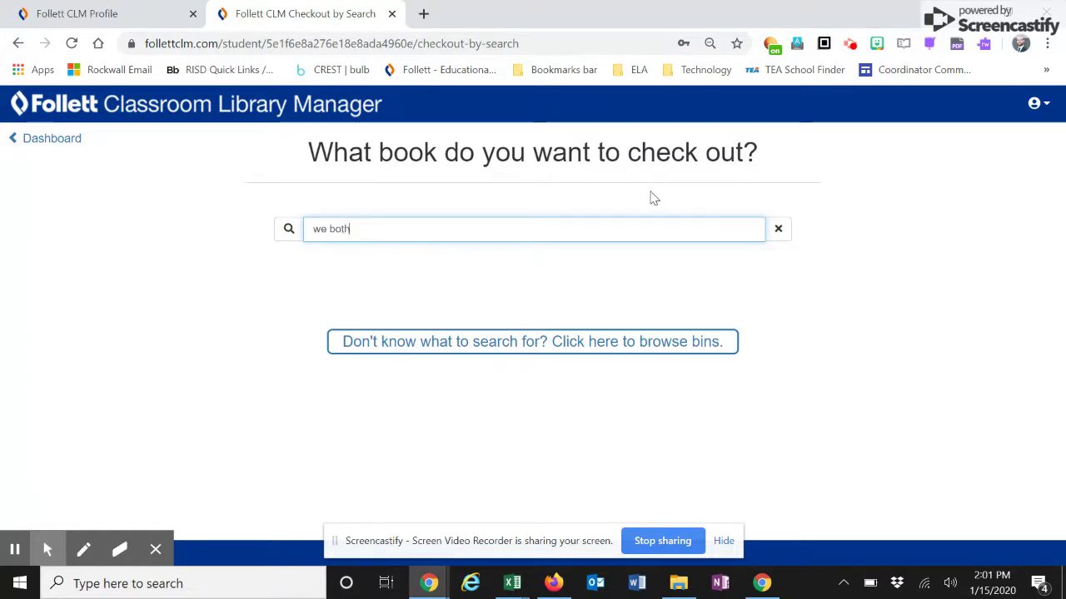
{"action": "key", "text": "Return"}
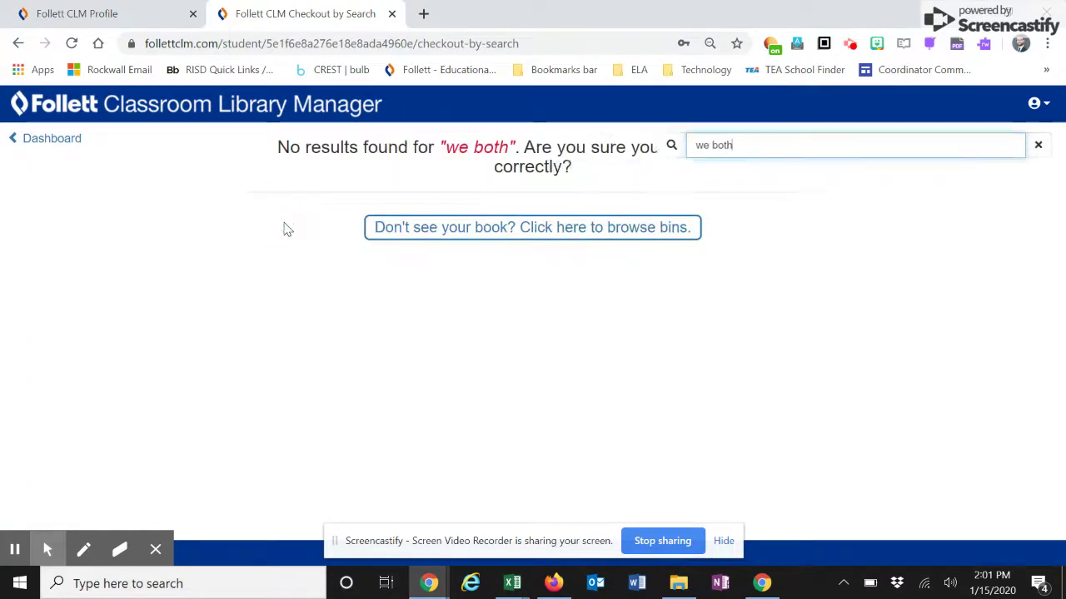
{"action": "left_click_drag", "start_coordinate": [922, 147], "coordinate": [727, 146]}
{"action": "key", "text": "BackSpace"}
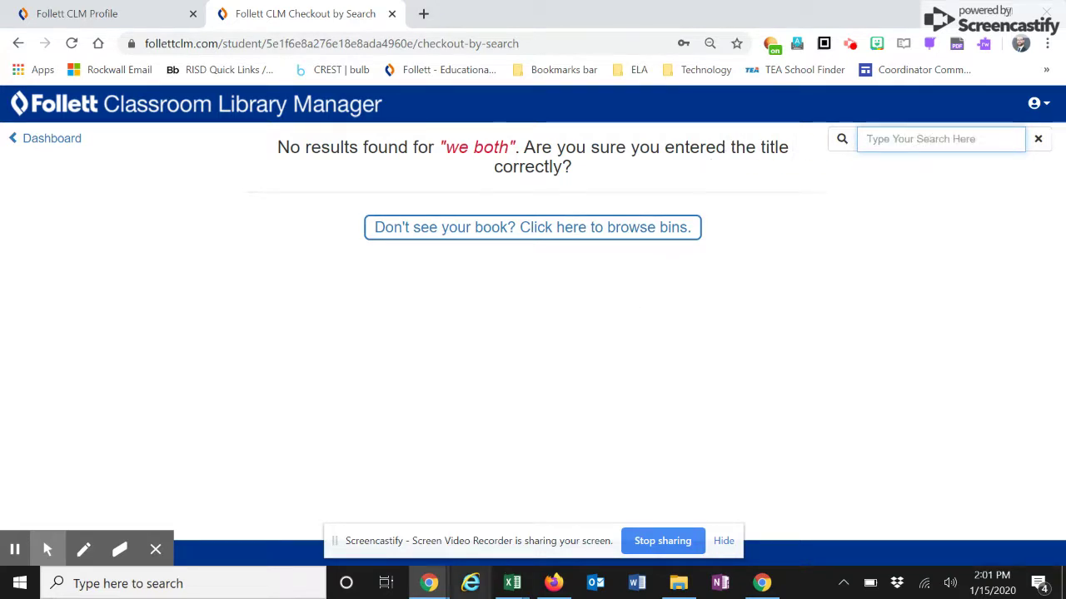
- Copy the title ALL AMERICAN BOYS from cell B11 of the Excel master book list
{"action": "mouse_move", "coordinate": [516, 585]}
{"action": "left_click", "coordinate": [599, 509]}
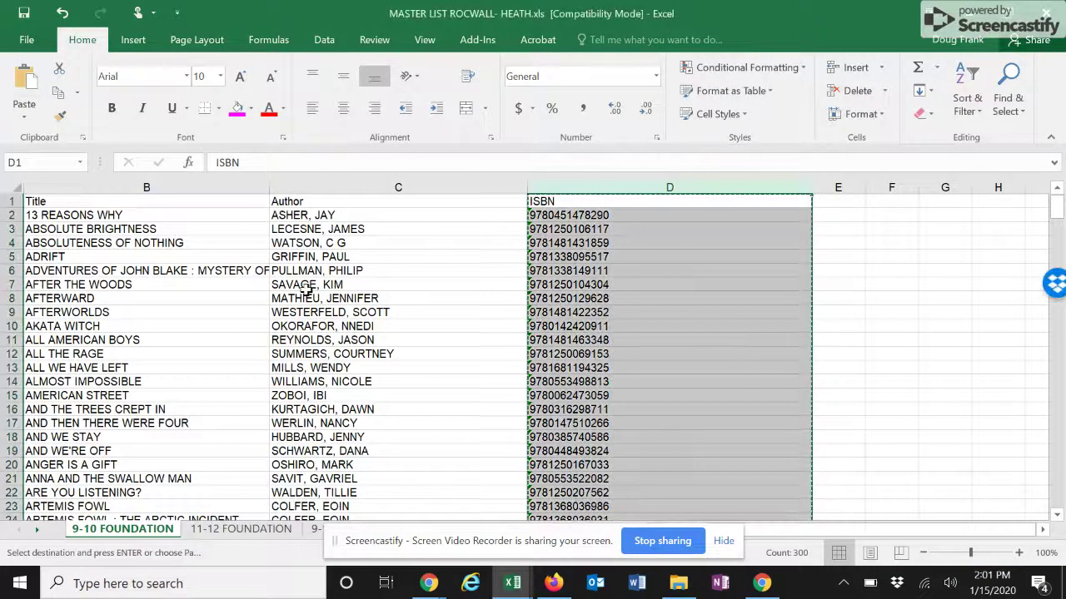
{"action": "left_click", "coordinate": [140, 341]}
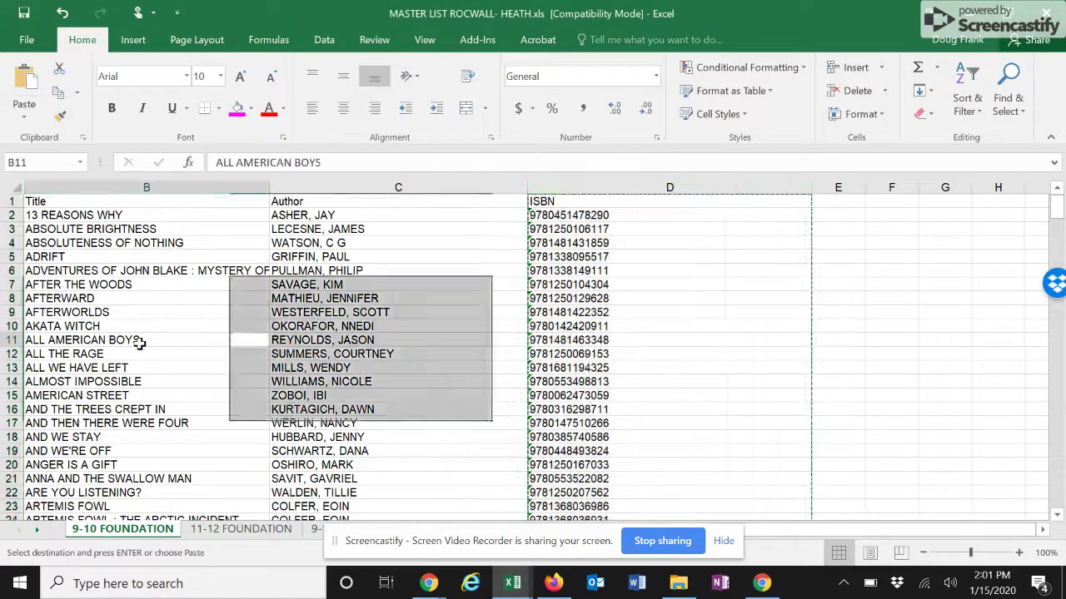
{"action": "key", "text": "ctrl+c"}
- Paste ALL AMERICAN BOYS into the checkout search and check out that book
{"action": "key", "text": "alt+Tab"}
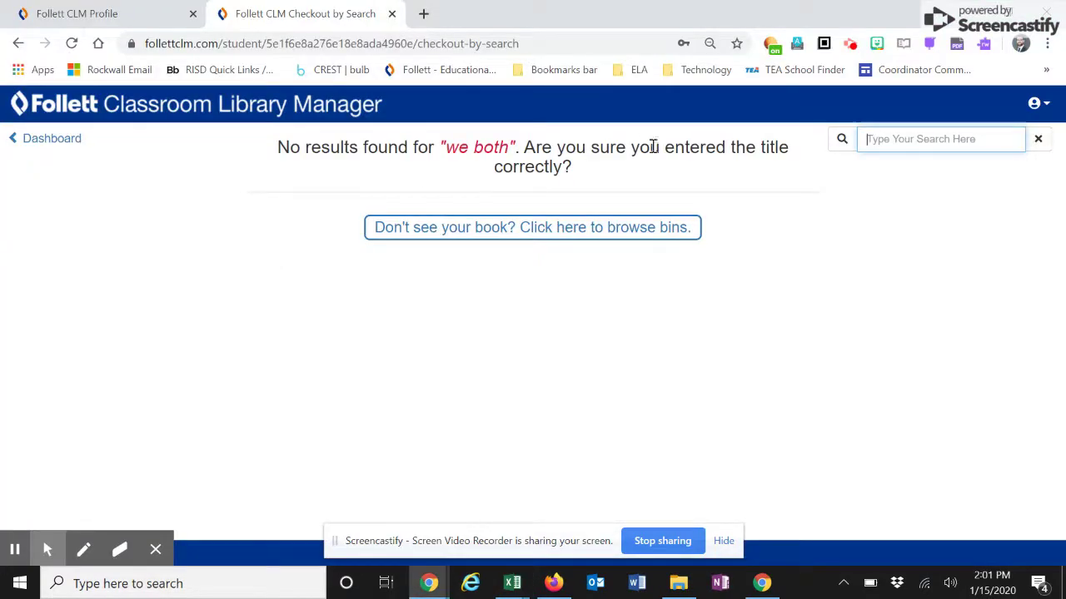
{"action": "key", "text": "ctrl+v"}
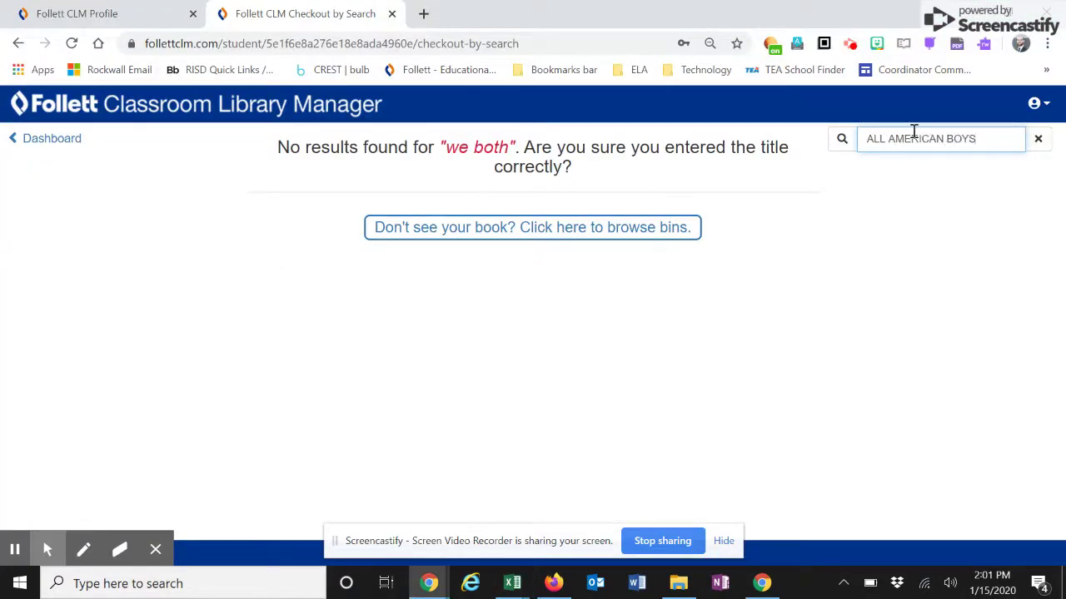
{"action": "key", "text": "Return"}
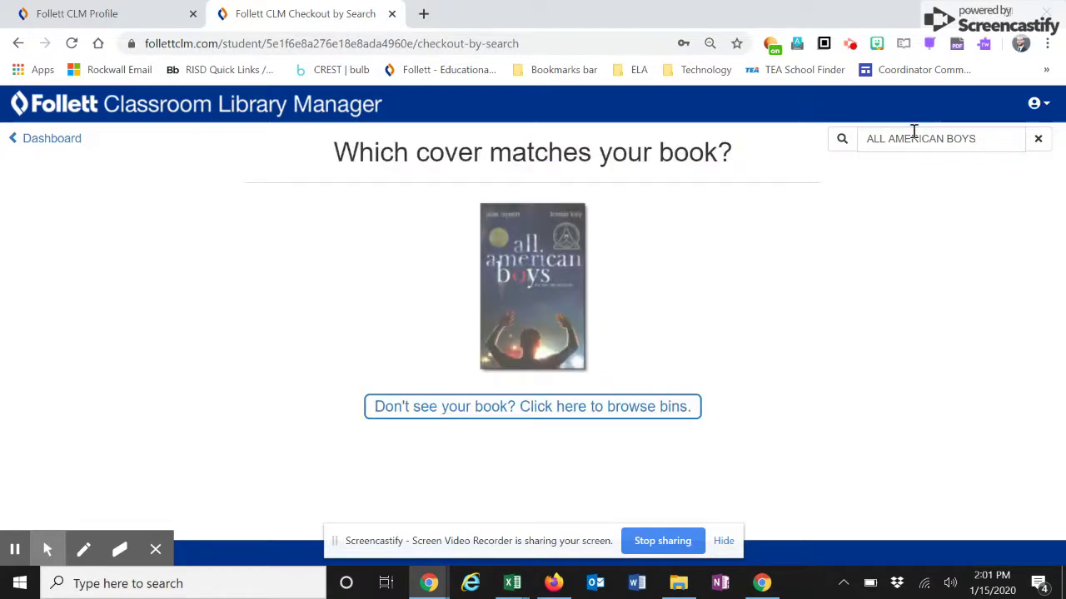
{"action": "left_click", "coordinate": [524, 328]}
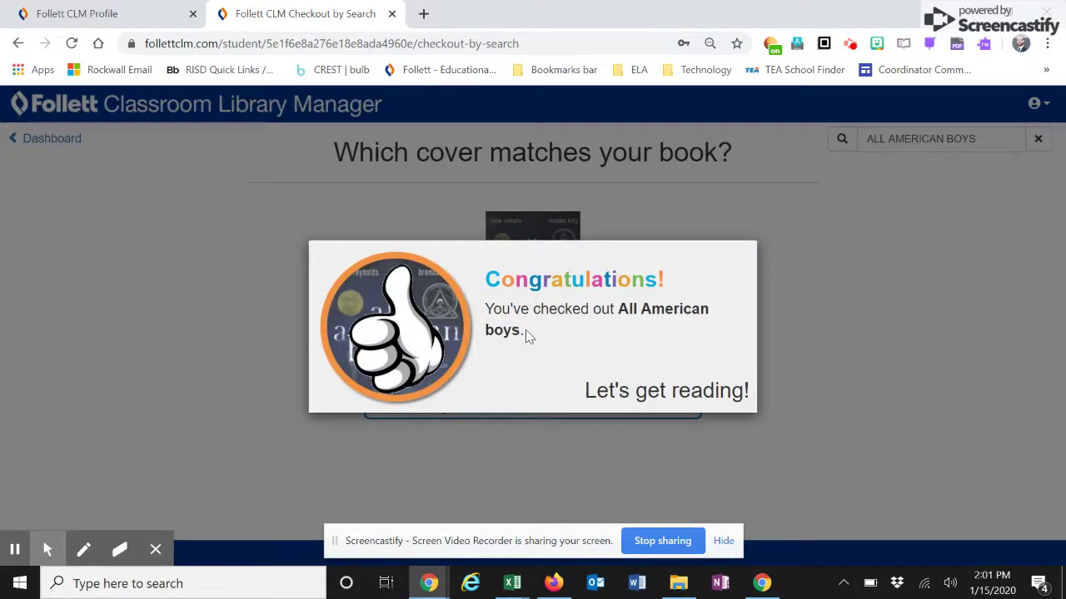
- Sign in to the teacher account with Google and view the Books Currently Out report
{"action": "left_click", "coordinate": [42, 16]}
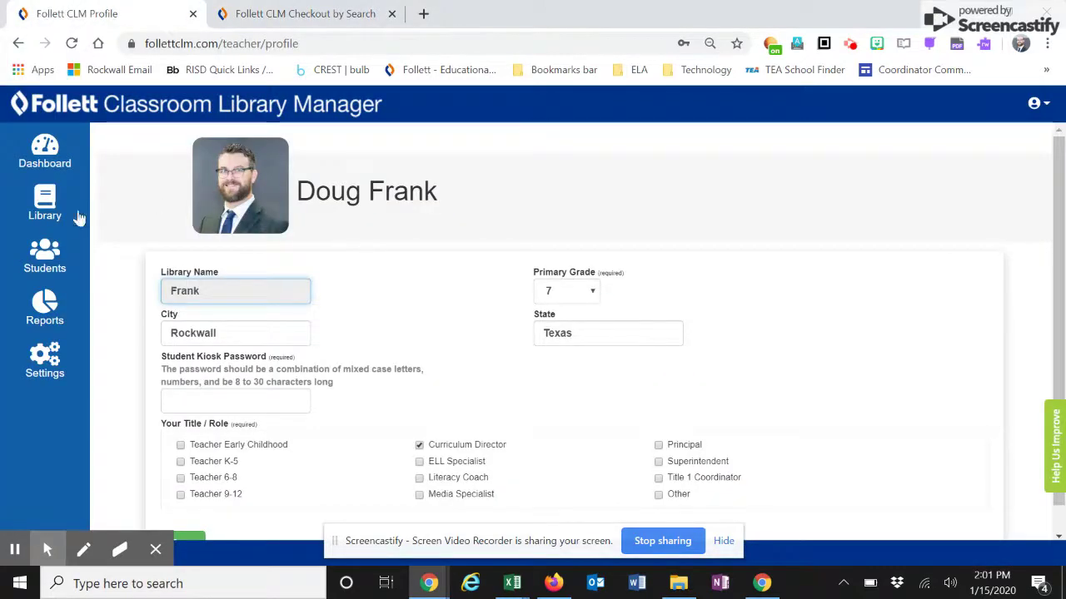
{"action": "left_click", "coordinate": [53, 143]}
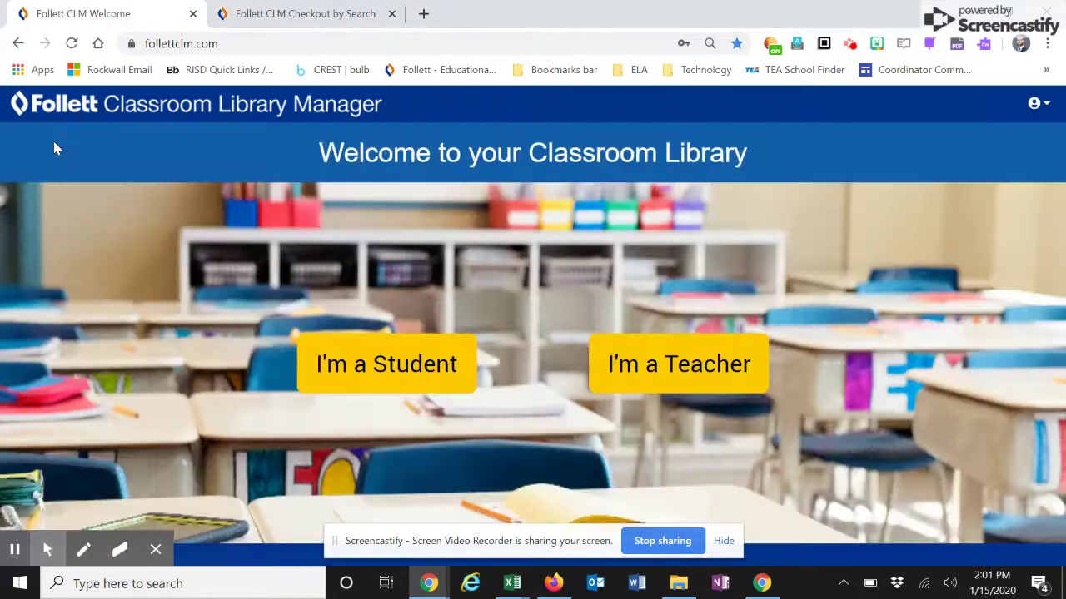
{"action": "left_click", "coordinate": [655, 363]}
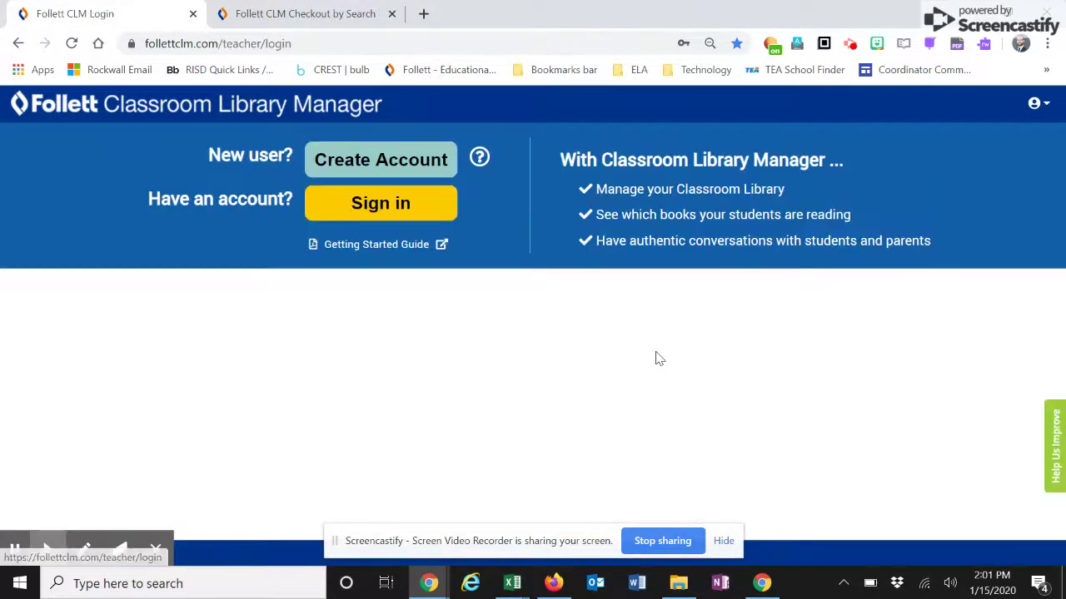
{"action": "left_click", "coordinate": [376, 199]}
{"action": "left_click", "coordinate": [514, 369]}
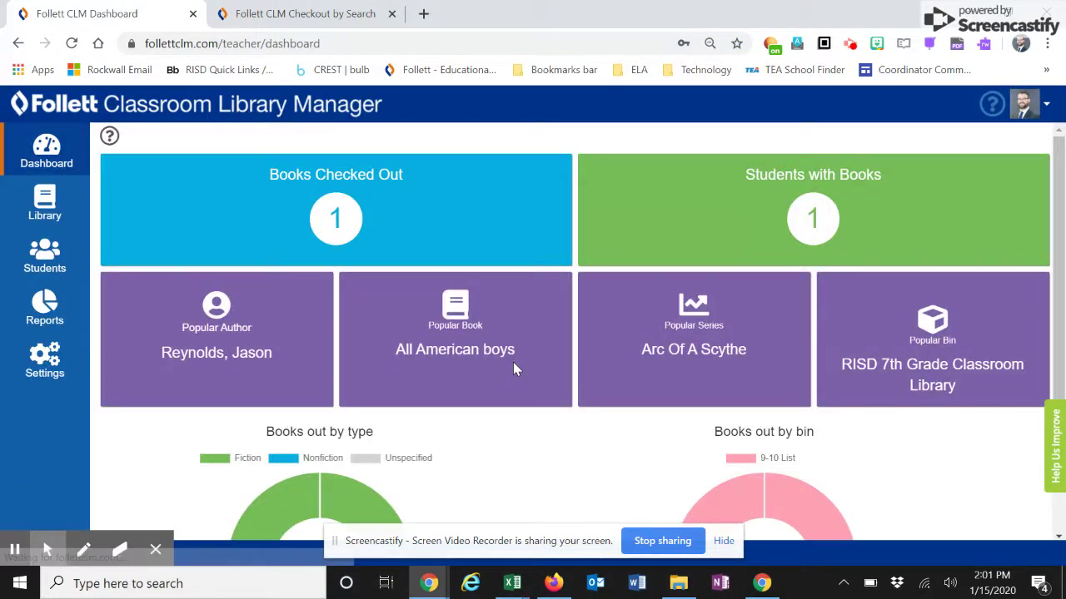
{"action": "left_click", "coordinate": [338, 193]}
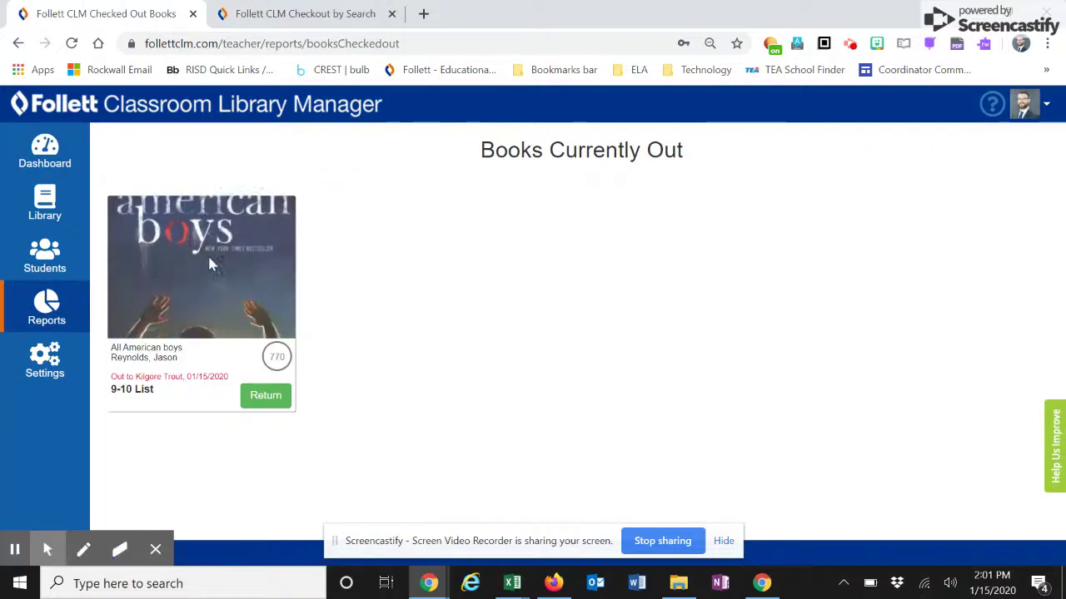
{"action": "left_click", "coordinate": [71, 266]}
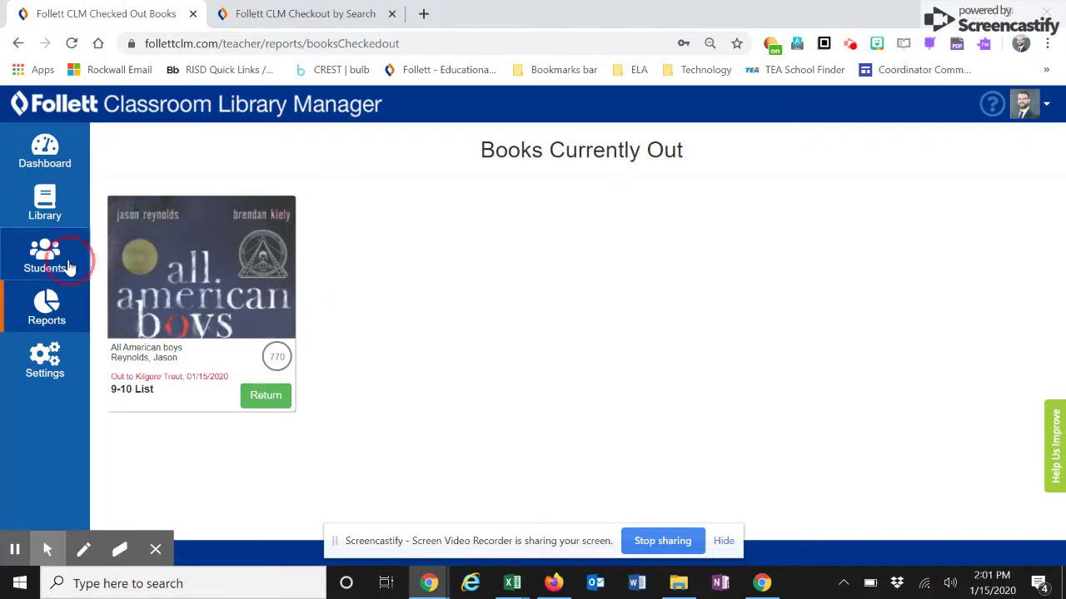
- Add a second student with a name and student ID to the roster, then close the form
{"action": "left_click", "coordinate": [386, 236]}
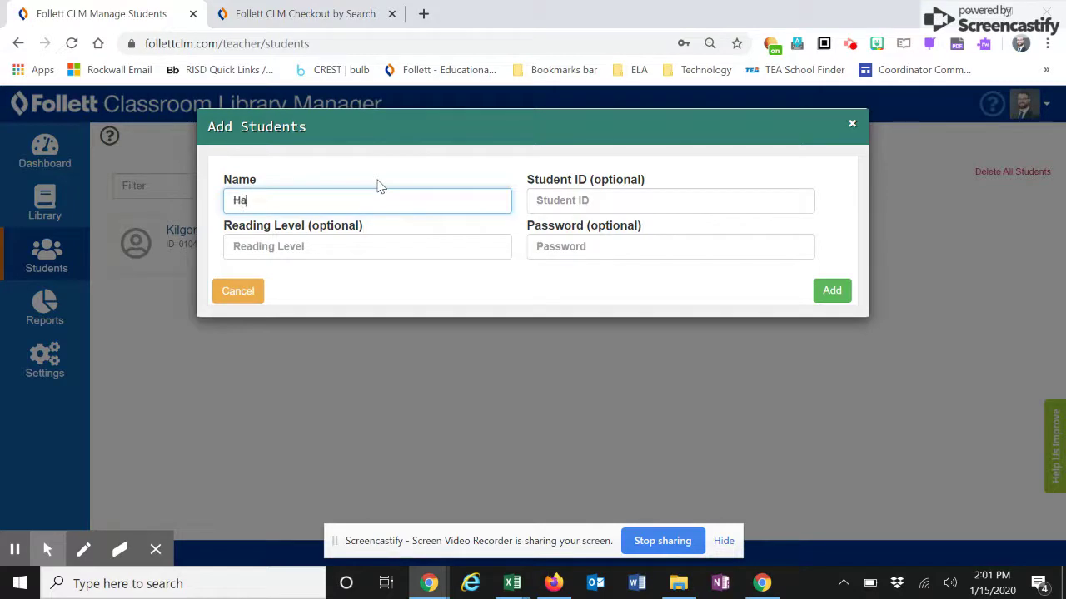
{"action": "key", "text": "Tab"}
{"action": "type", "text": "0"}
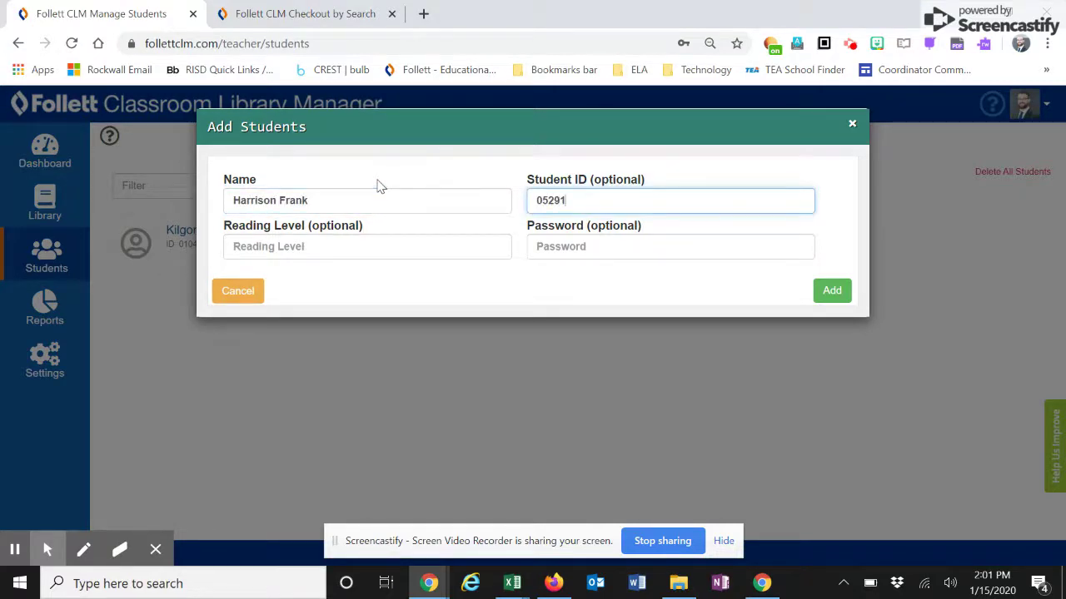
{"action": "left_click", "coordinate": [839, 290]}
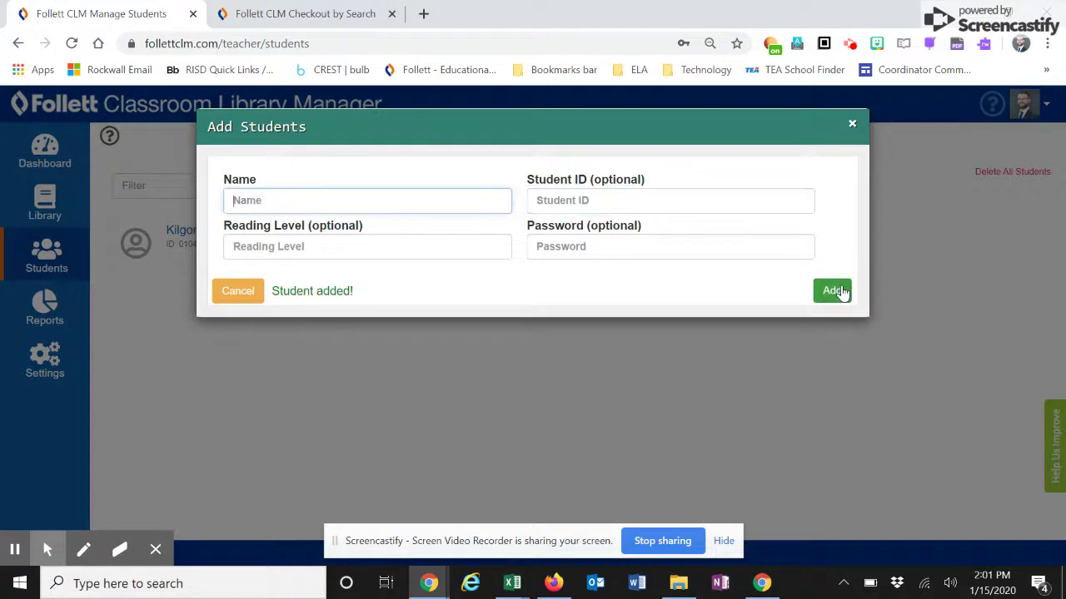
{"action": "left_click", "coordinate": [852, 124]}
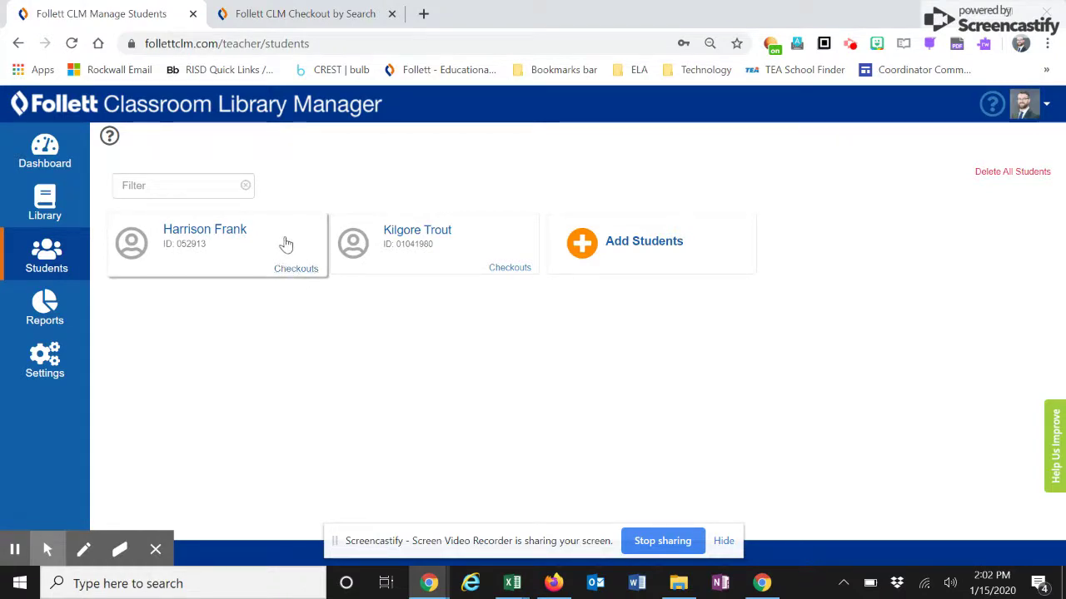
- Check out the Ibi Zoboi book to the new student from the available books
{"action": "left_click", "coordinate": [298, 276]}
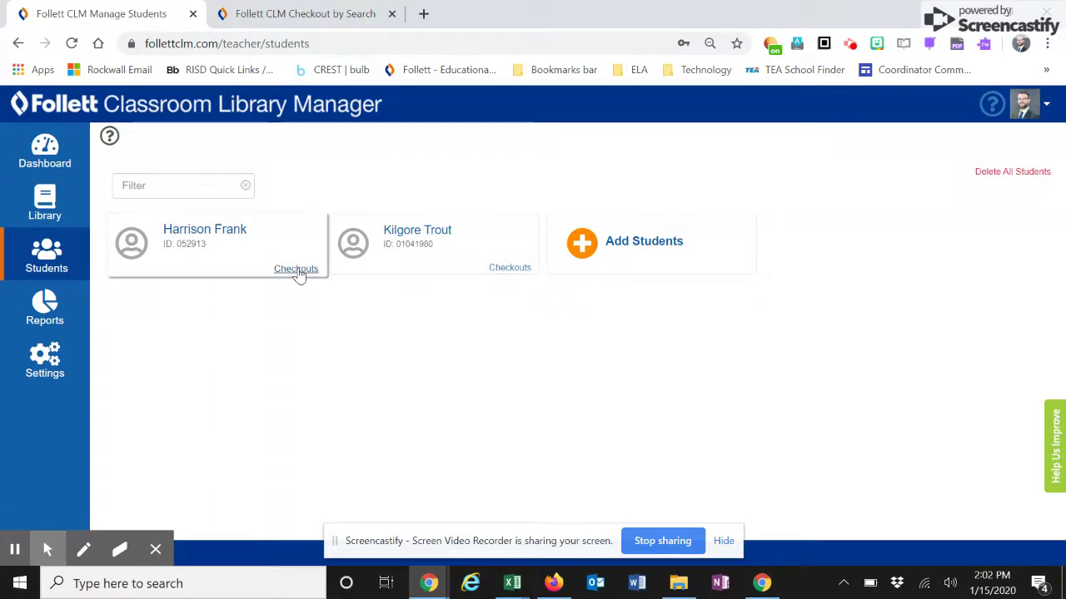
{"action": "left_click", "coordinate": [297, 270]}
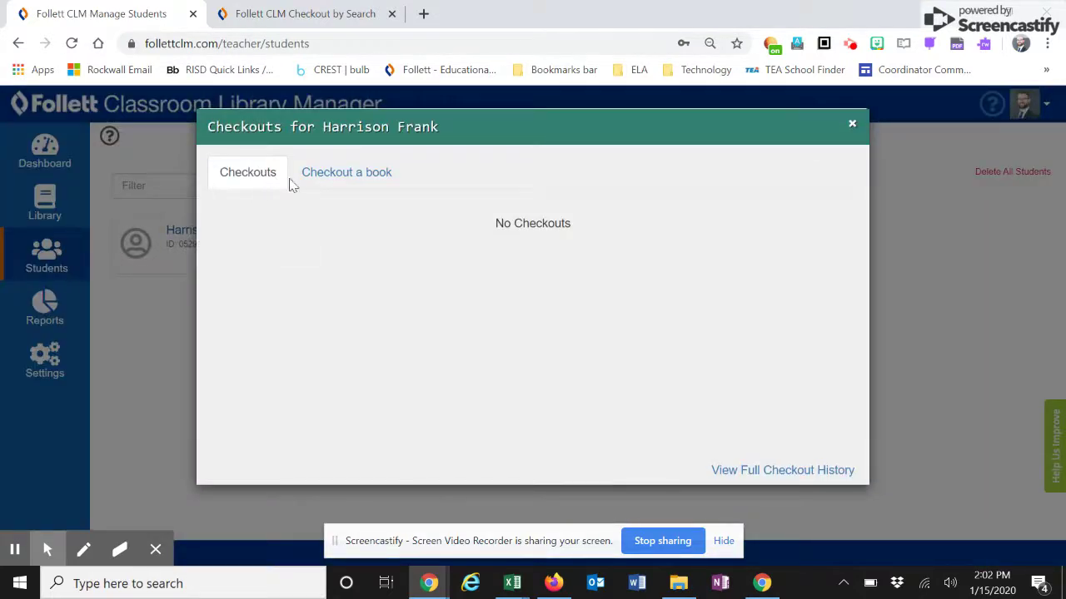
{"action": "left_click", "coordinate": [349, 171]}
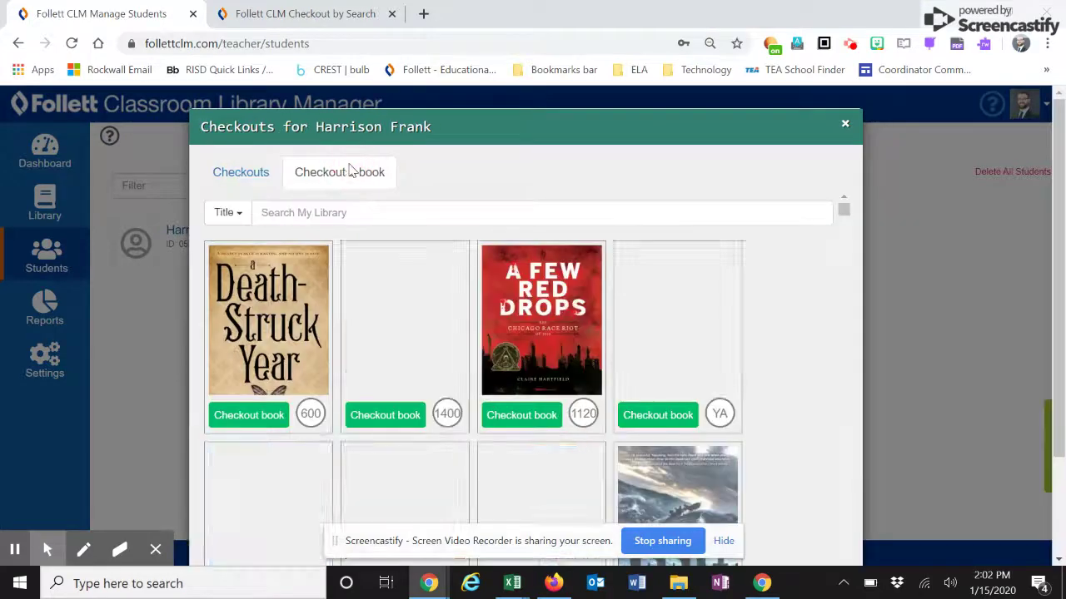
{"action": "scroll", "coordinate": [469, 317], "scroll_direction": "down", "scroll_amount": 5}
{"action": "scroll", "coordinate": [469, 317], "scroll_direction": "up", "scroll_amount": 5}
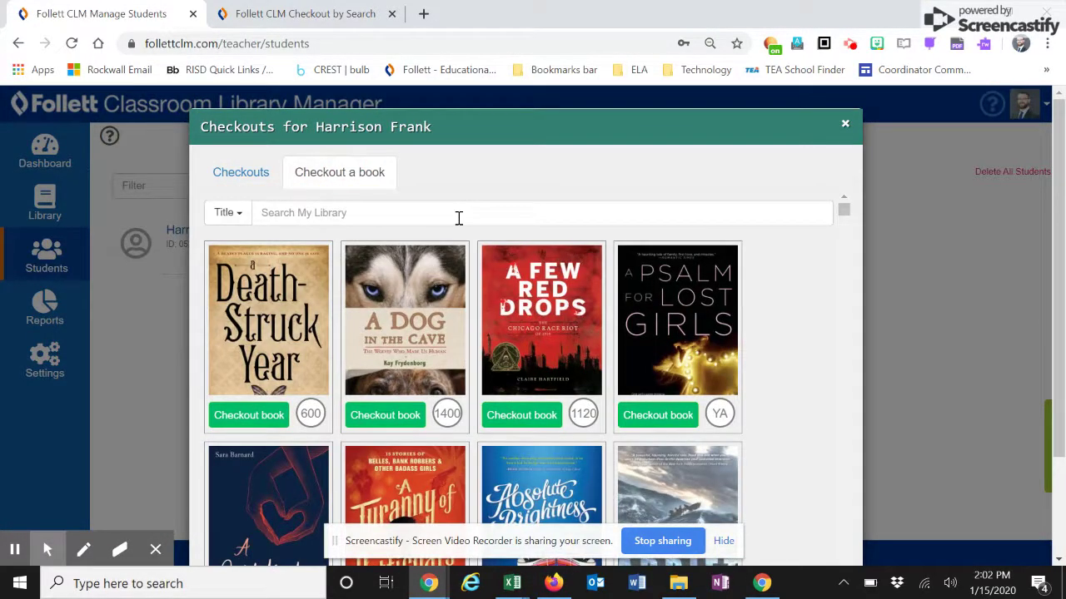
{"action": "scroll", "coordinate": [456, 298], "scroll_direction": "down", "scroll_amount": 10}
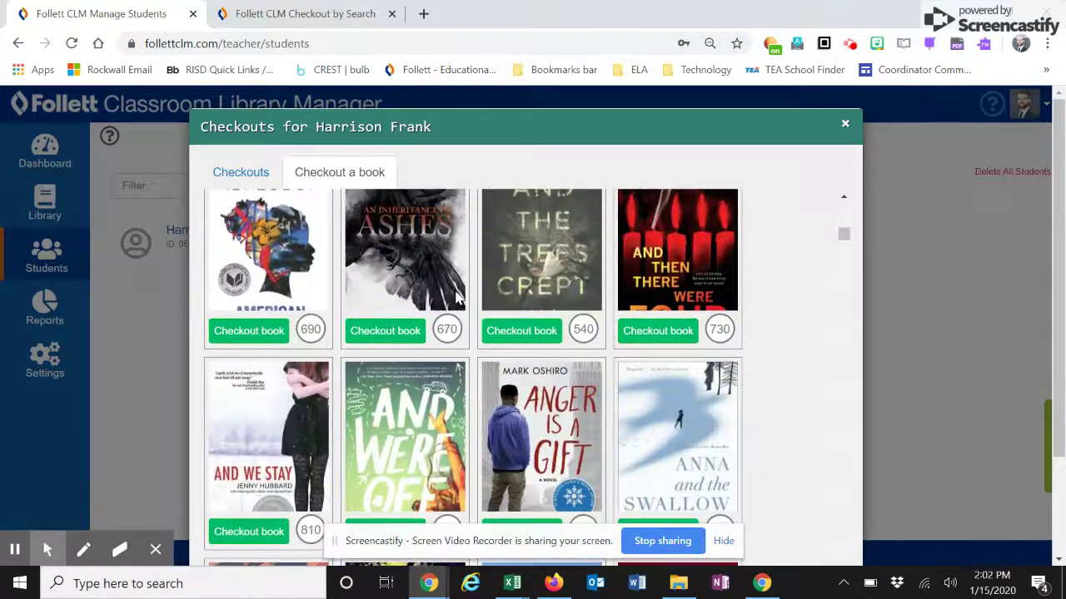
{"action": "scroll", "coordinate": [398, 327], "scroll_direction": "up", "scroll_amount": 1}
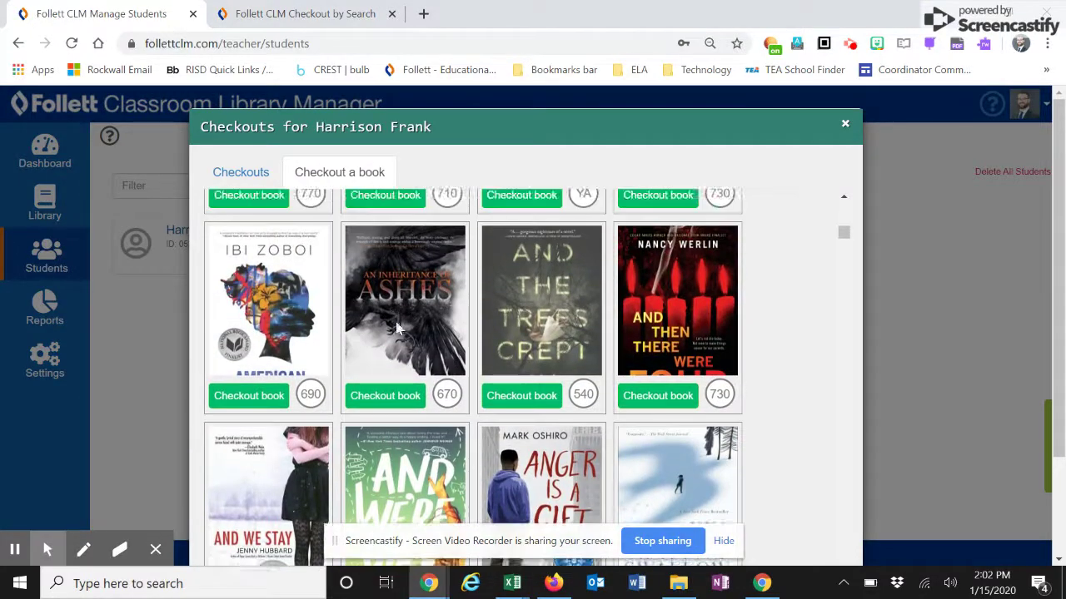
{"action": "left_click", "coordinate": [248, 396]}
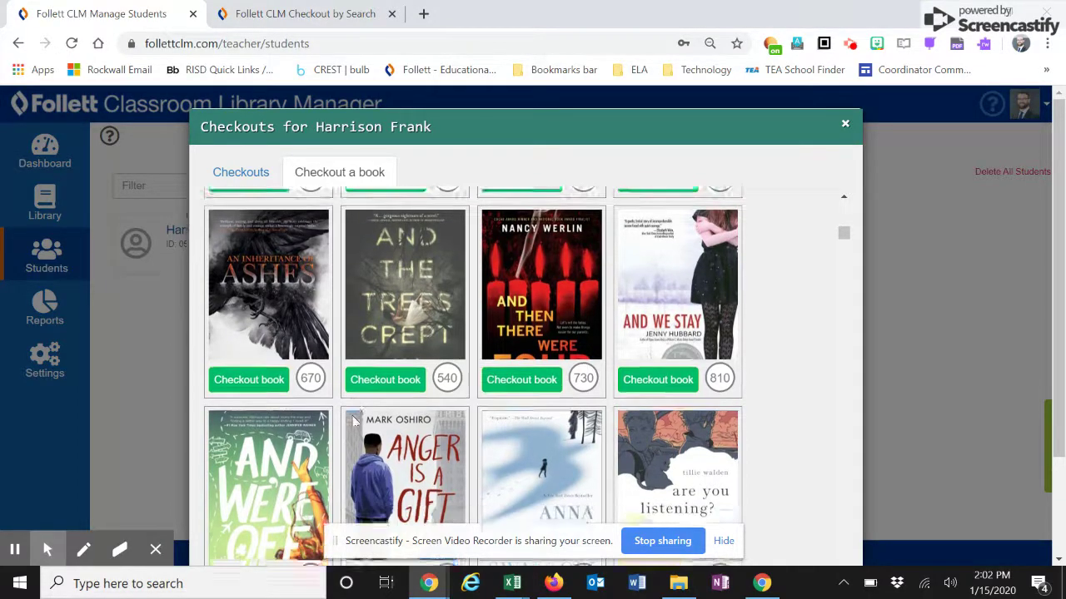
{"action": "scroll", "coordinate": [352, 422], "scroll_direction": "up", "scroll_amount": 4}
{"action": "scroll", "coordinate": [352, 422], "scroll_direction": "down", "scroll_amount": 5}
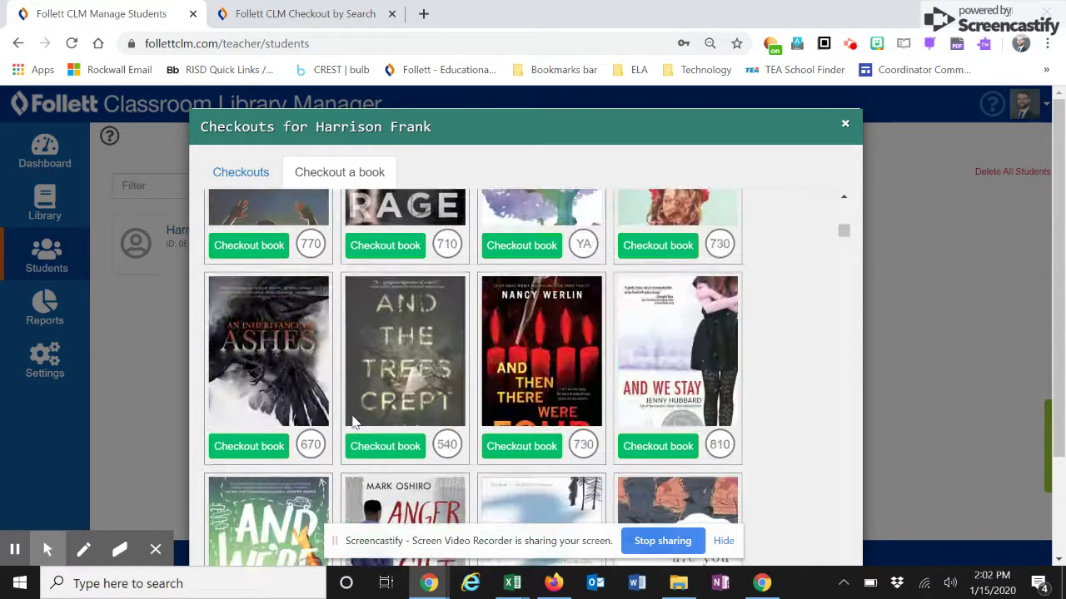
{"action": "scroll", "coordinate": [353, 422], "scroll_direction": "up", "scroll_amount": 8}
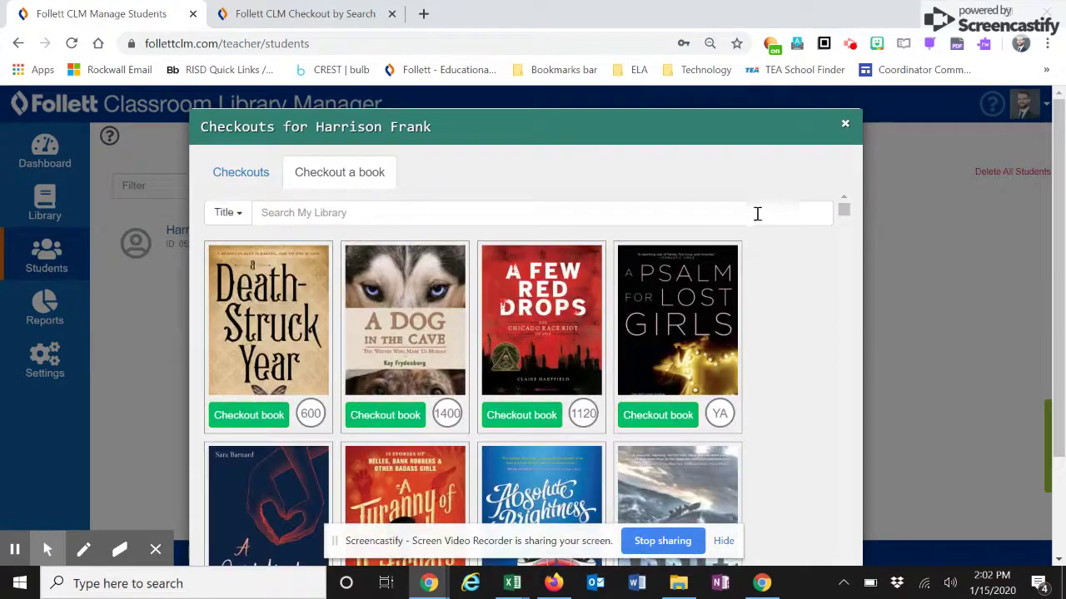
- Return the Ibi Zoboi book from the new student's checkouts to the 9-10 List bin
{"action": "left_click", "coordinate": [845, 124]}
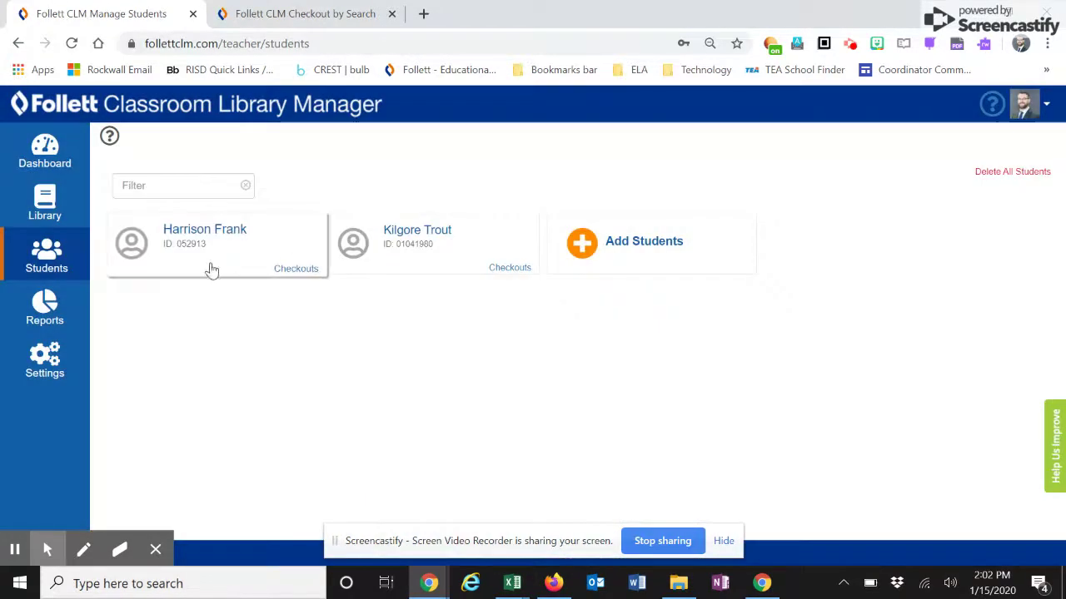
{"action": "left_click", "coordinate": [299, 269]}
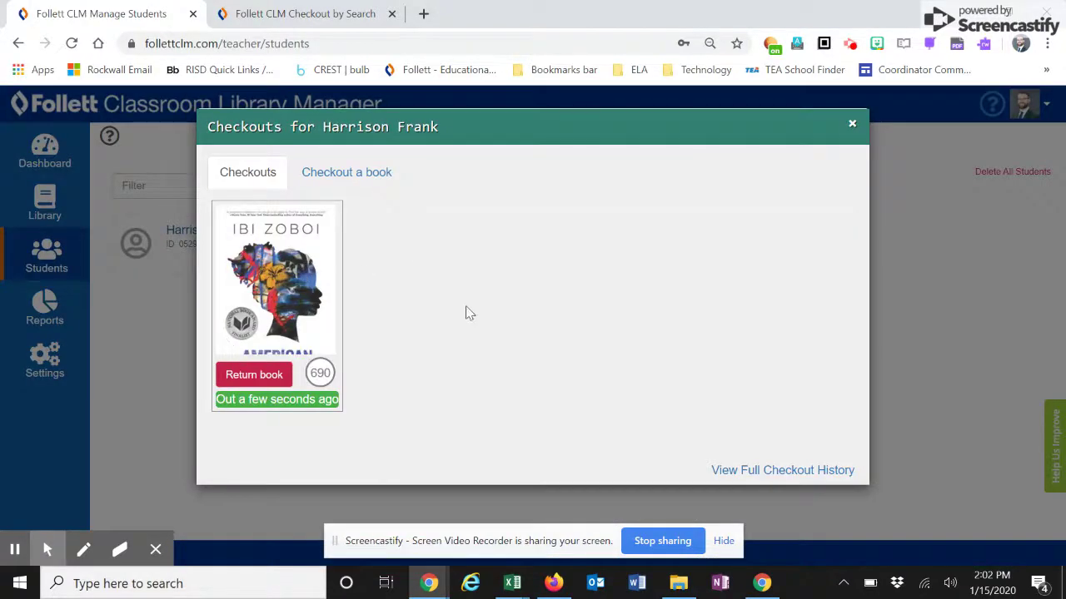
{"action": "left_click", "coordinate": [237, 376]}
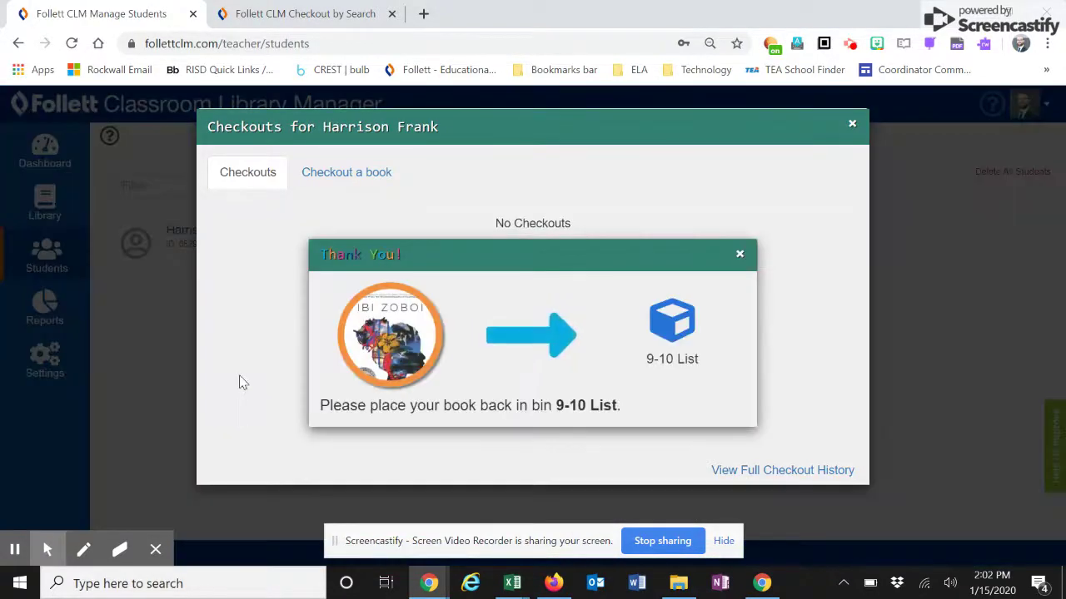
{"action": "left_click", "coordinate": [417, 319]}
{"action": "left_click", "coordinate": [701, 323]}
{"action": "left_click", "coordinate": [671, 317]}
{"action": "left_click", "coordinate": [553, 340]}
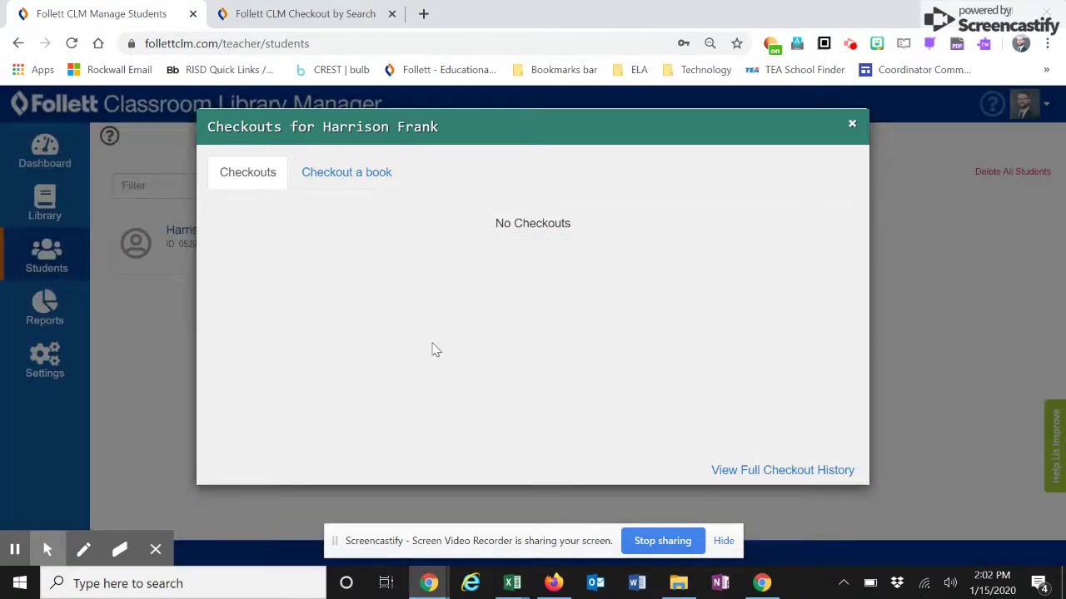
- Return All American boys from the other student's checkouts
{"action": "left_click", "coordinate": [851, 125]}
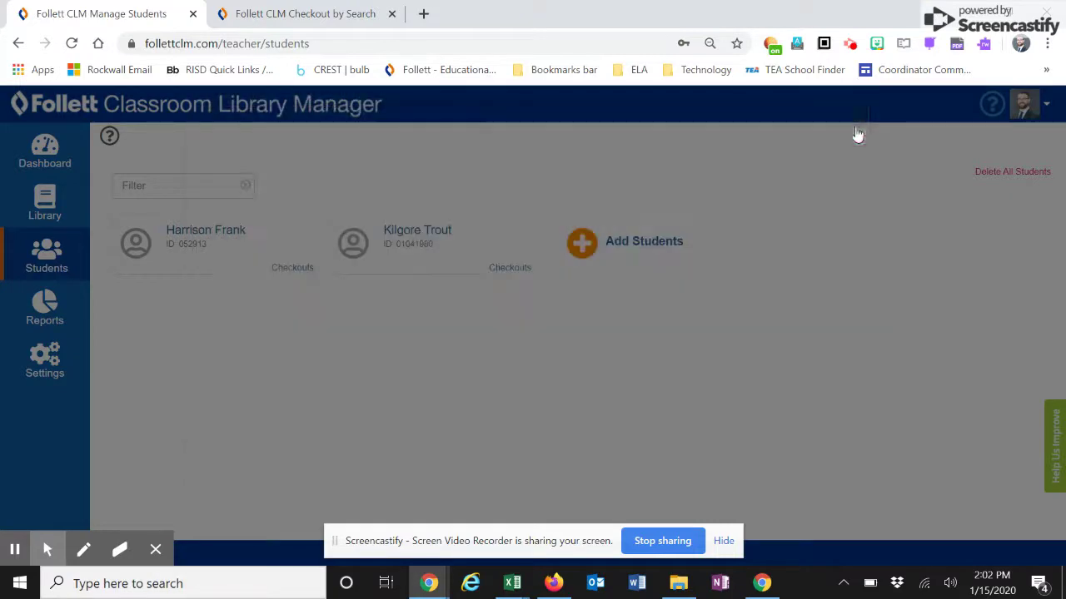
{"action": "left_click", "coordinate": [414, 232]}
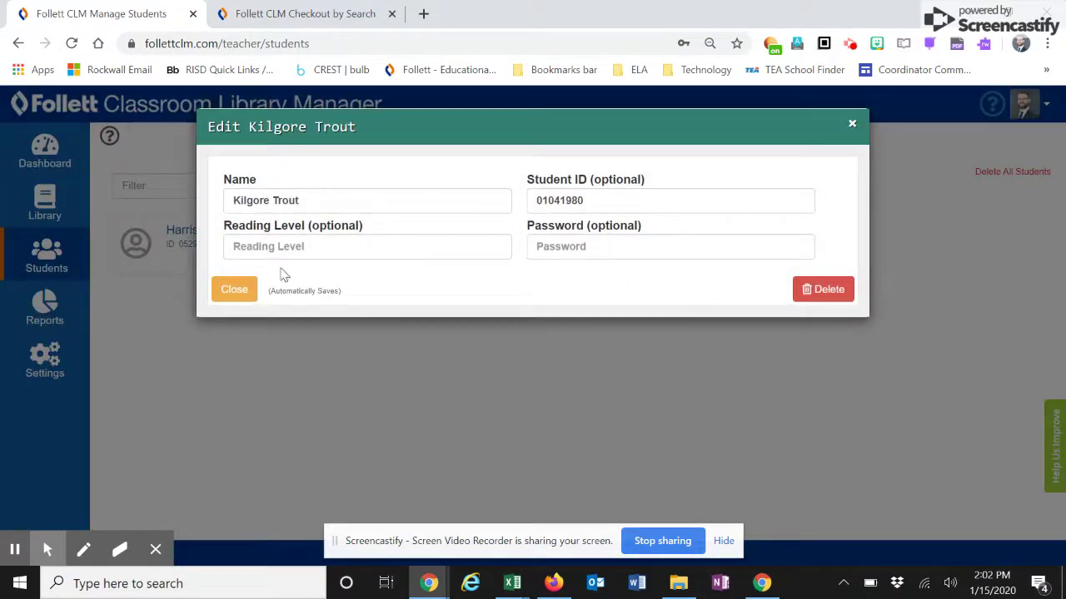
{"action": "left_click", "coordinate": [848, 122]}
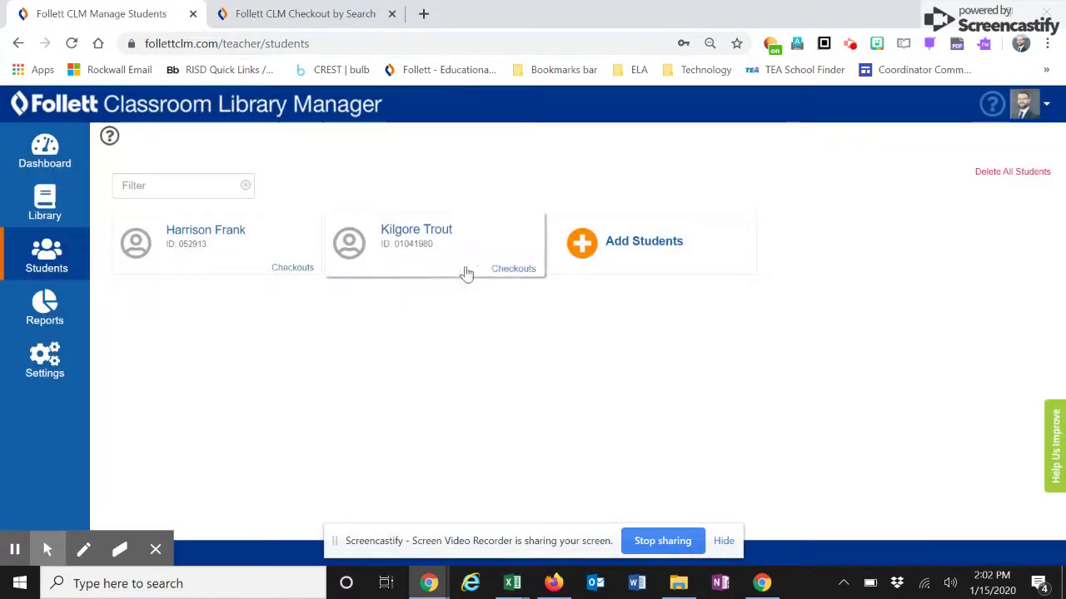
{"action": "left_click", "coordinate": [506, 270]}
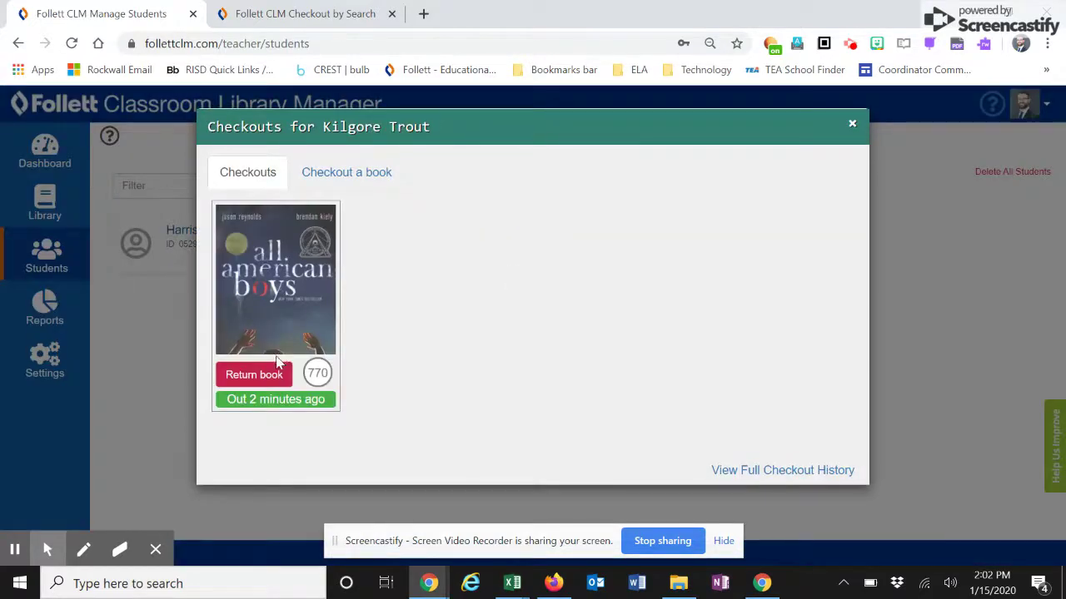
{"action": "left_click", "coordinate": [271, 375]}
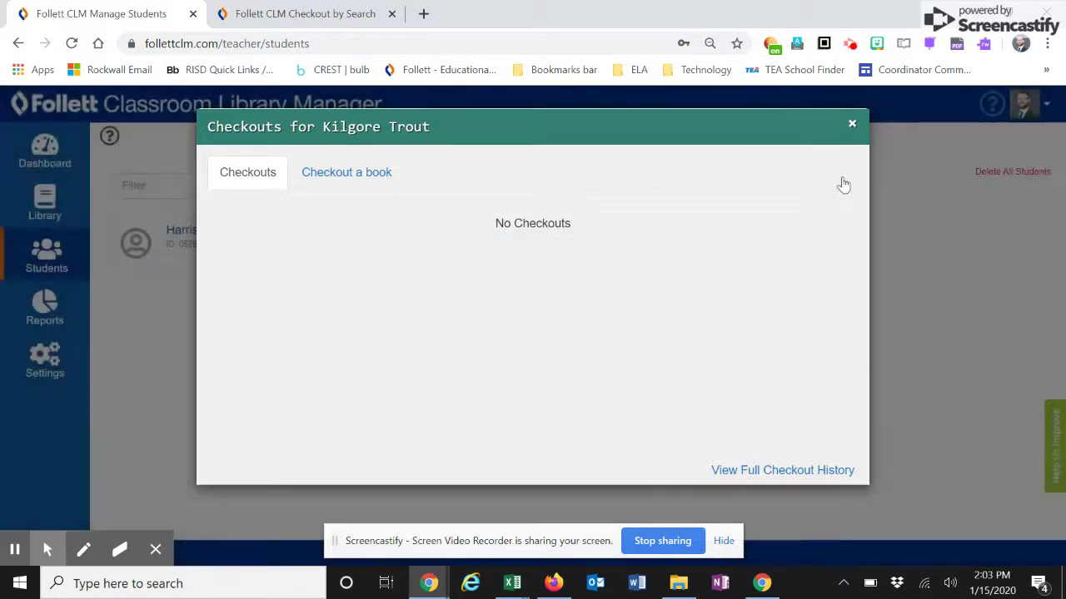
{"action": "left_click", "coordinate": [852, 124]}
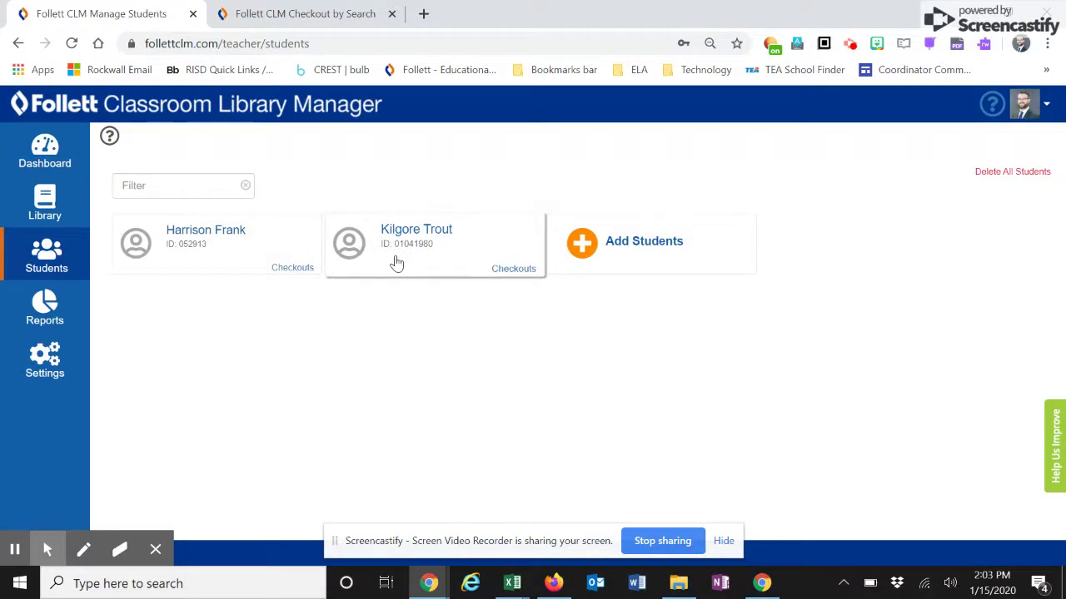
- Go through Reports and Library to the dashboard showing 0 books checked out
{"action": "left_click", "coordinate": [47, 304]}
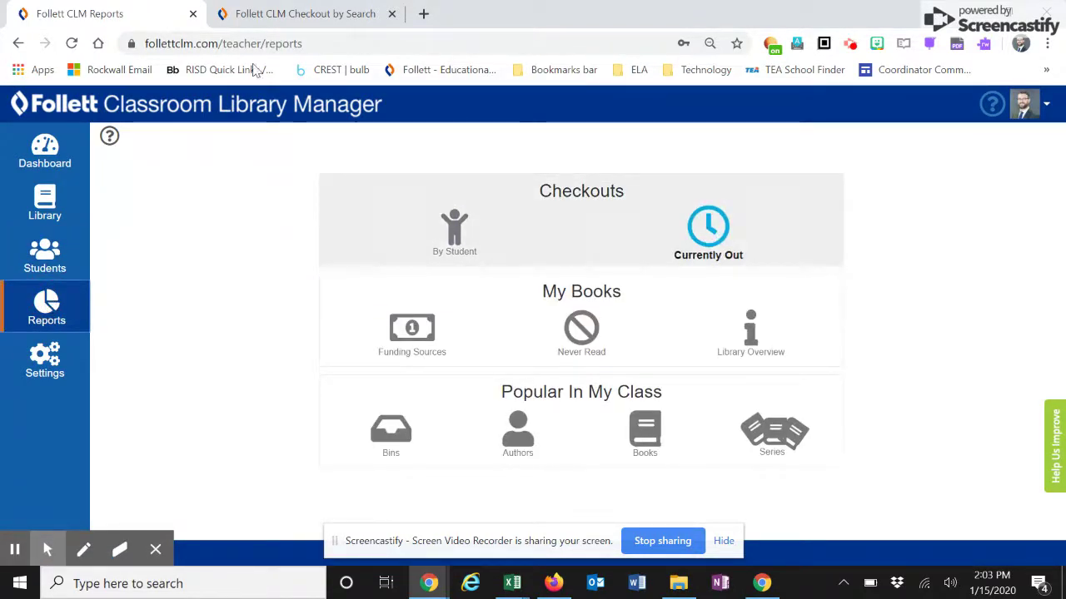
{"action": "left_click", "coordinate": [35, 196]}
{"action": "left_click", "coordinate": [47, 154]}
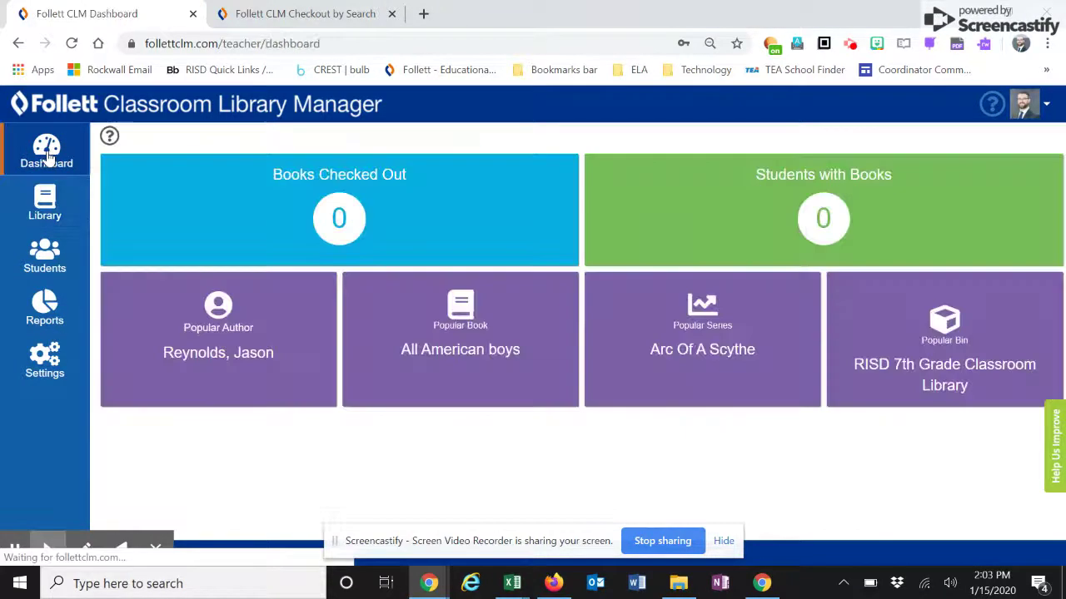